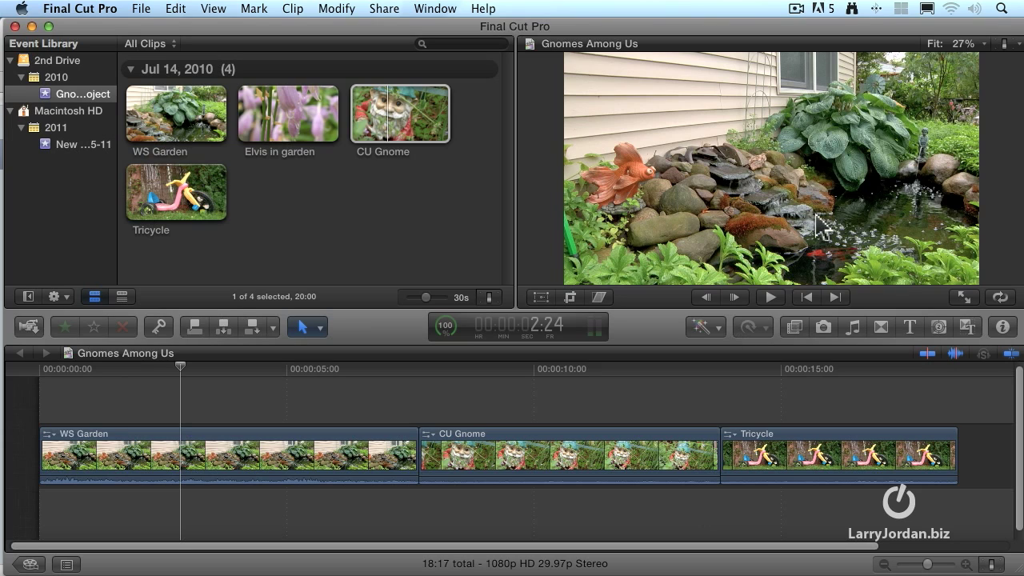
- Play and stop the project, then step through edit points to park inside CU Gnome at 8:29
left_click(771, 297)
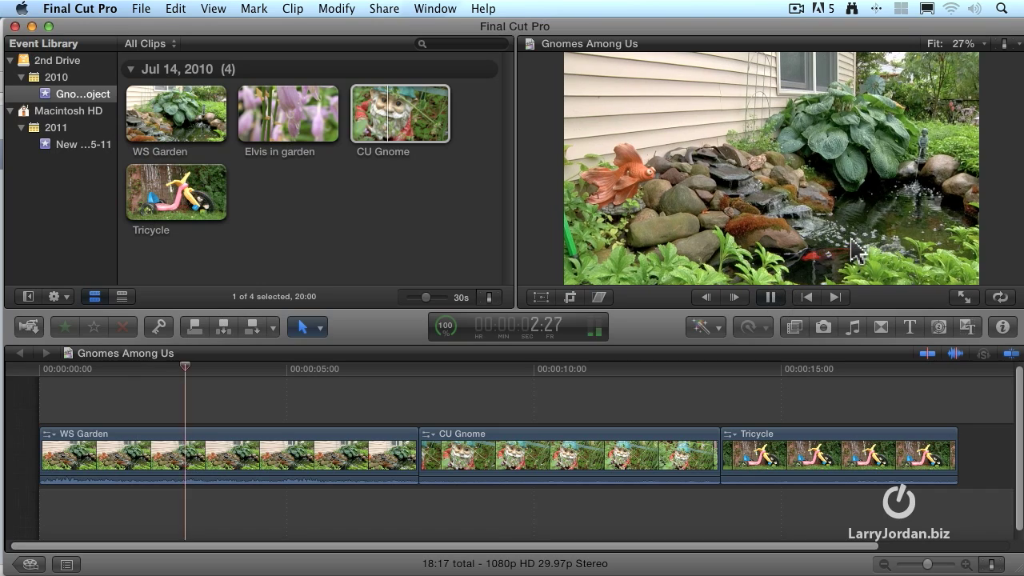
key("space")
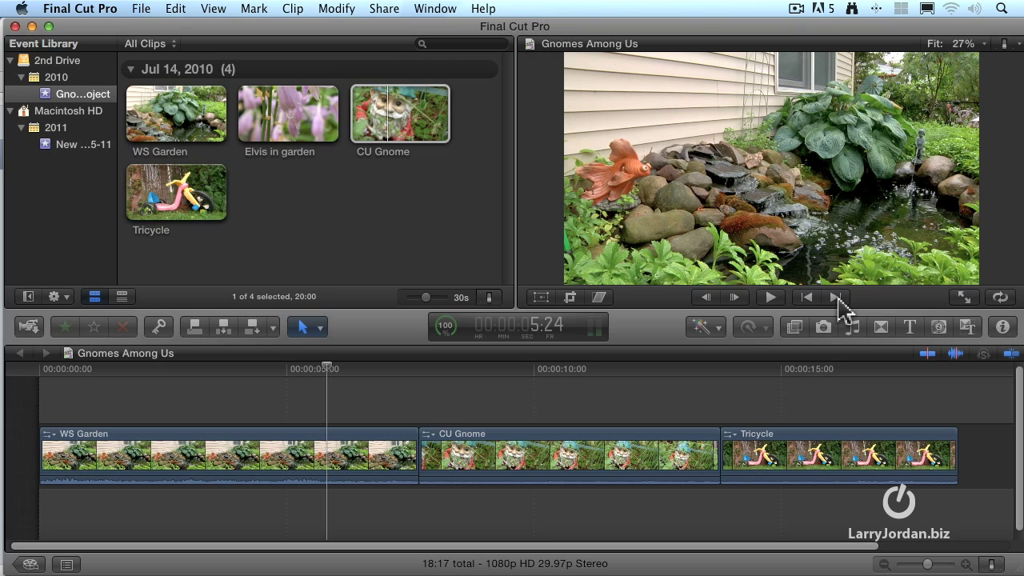
left_click(808, 298)
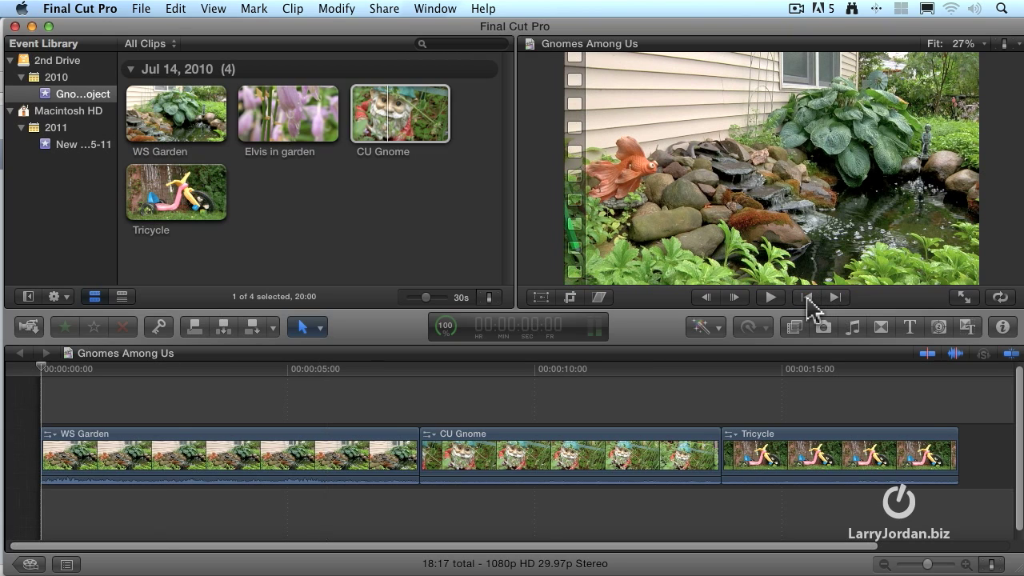
left_click(836, 298)
left_click(837, 298)
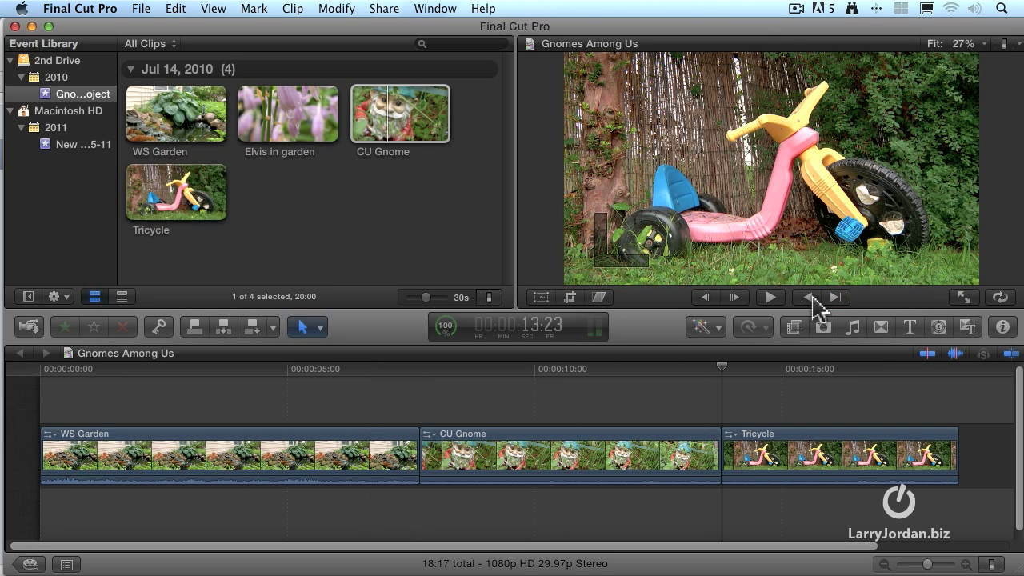
left_click(810, 297)
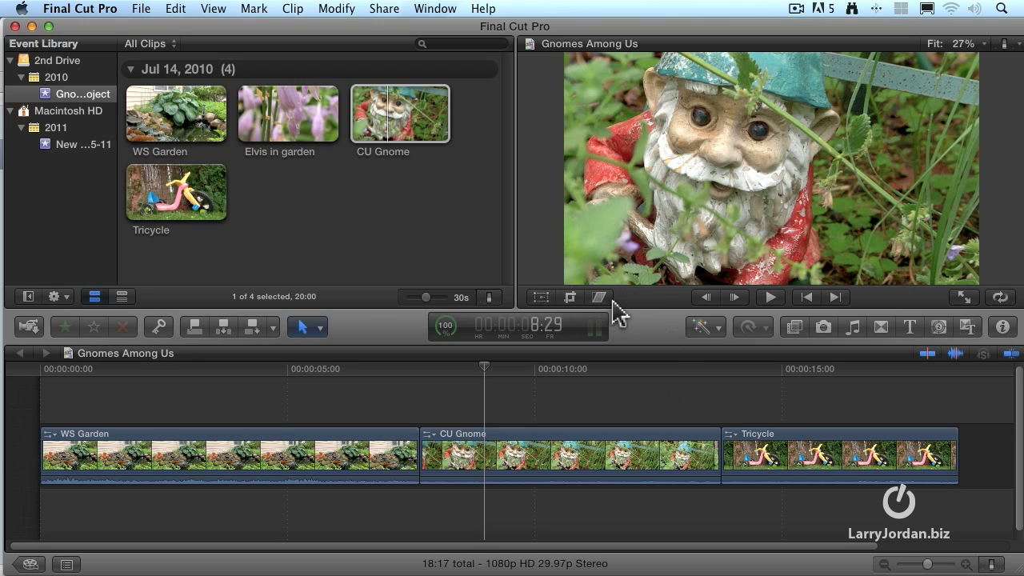
left_click(541, 297)
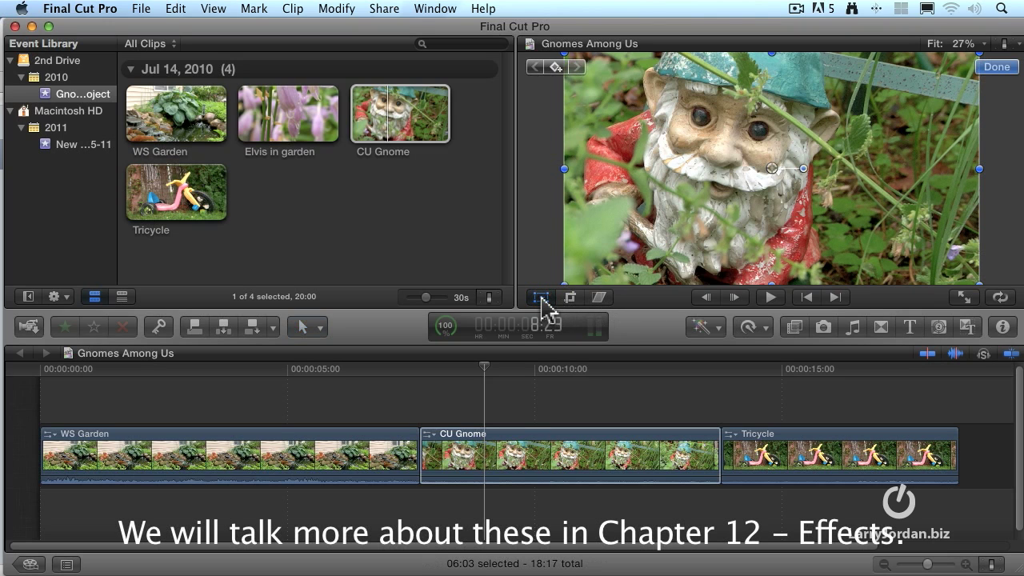
left_click(566, 297)
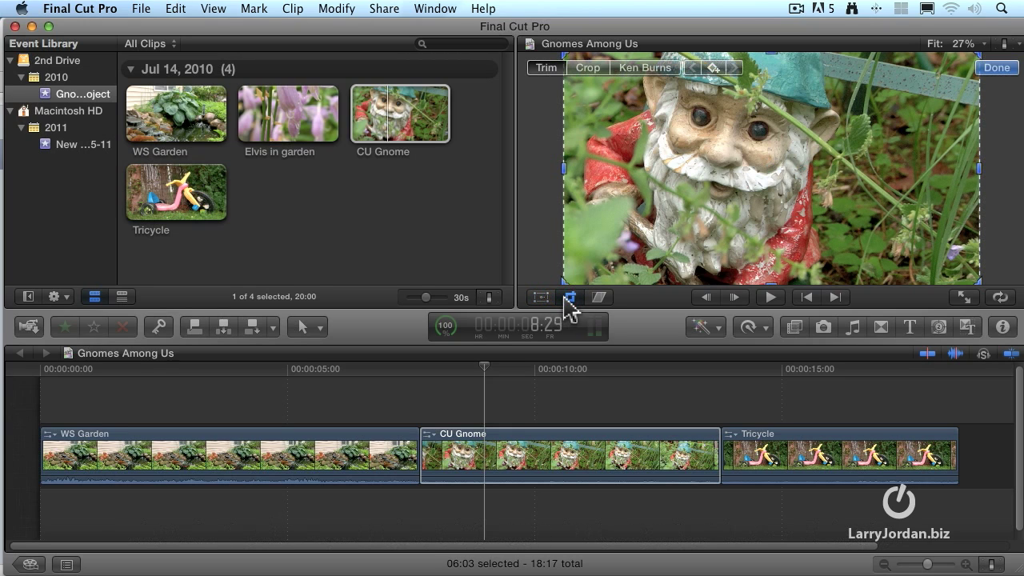
left_click(599, 298)
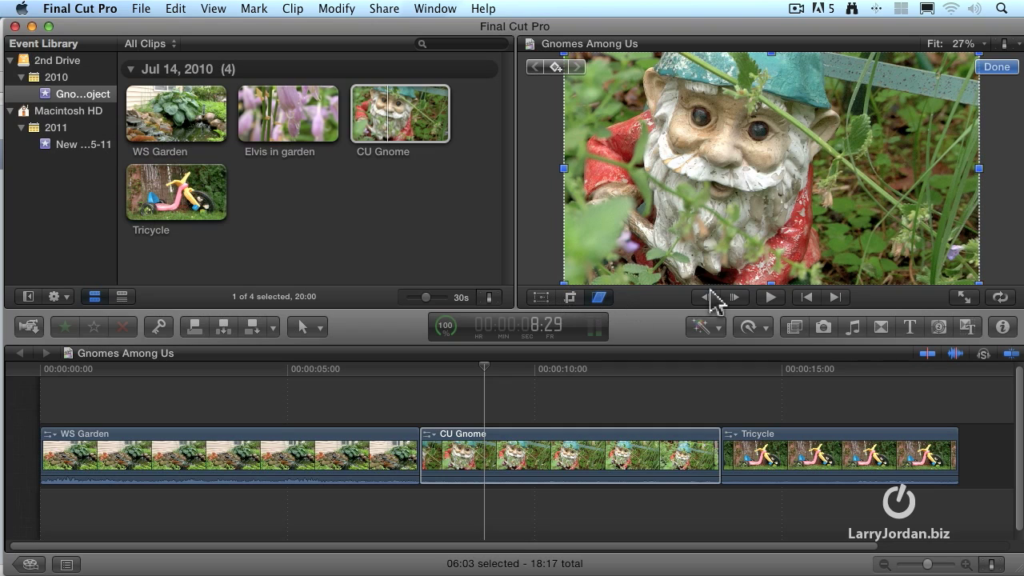
left_click(999, 68)
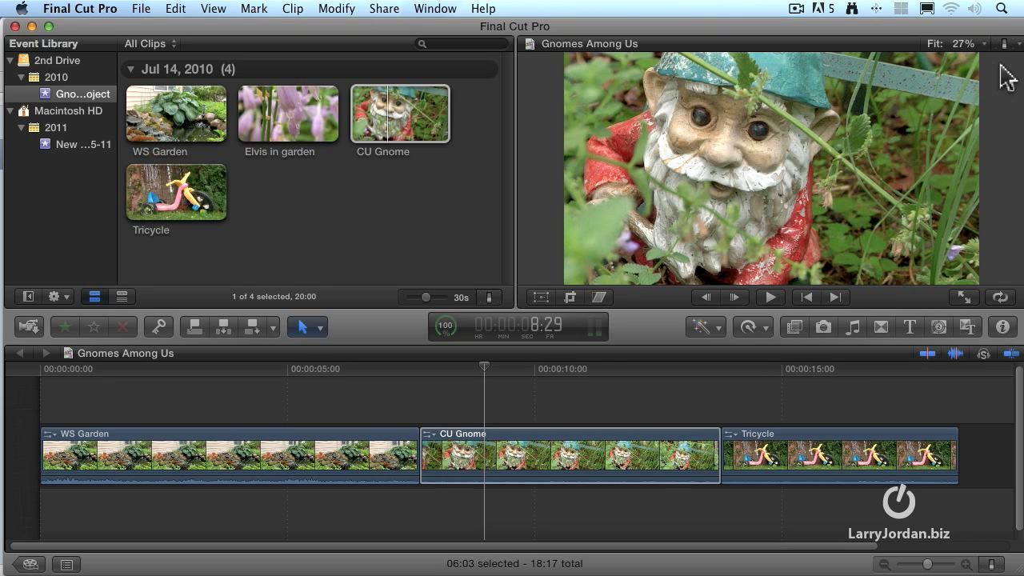
left_click(964, 44)
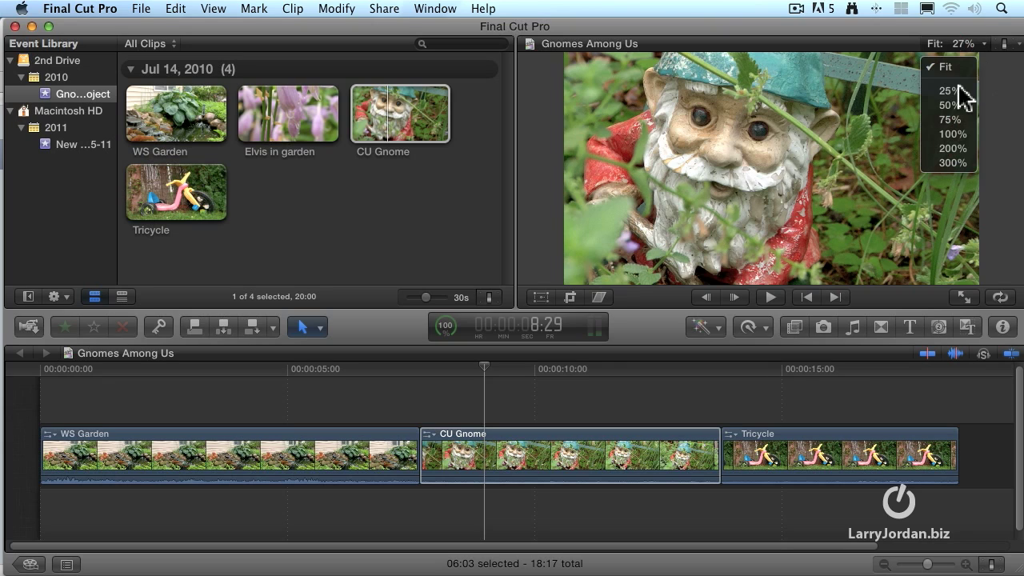
left_click(952, 90)
left_click(957, 44)
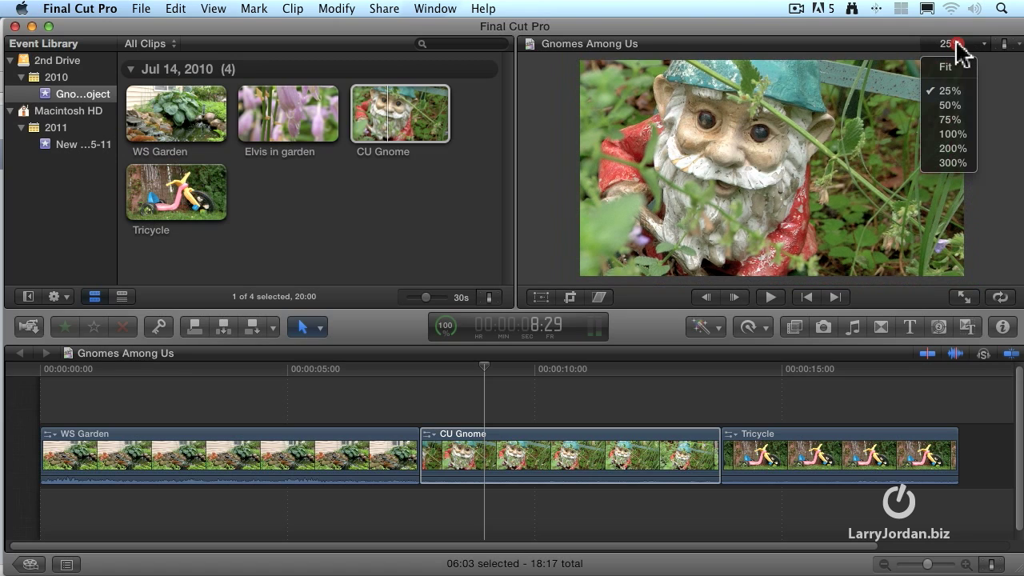
left_click(956, 105)
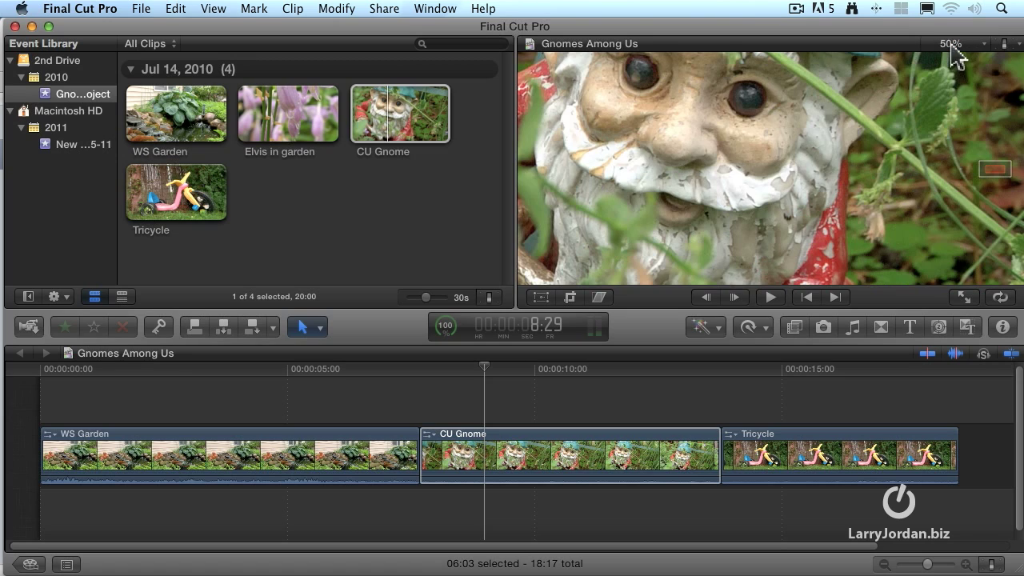
left_click(954, 44)
left_click(958, 141)
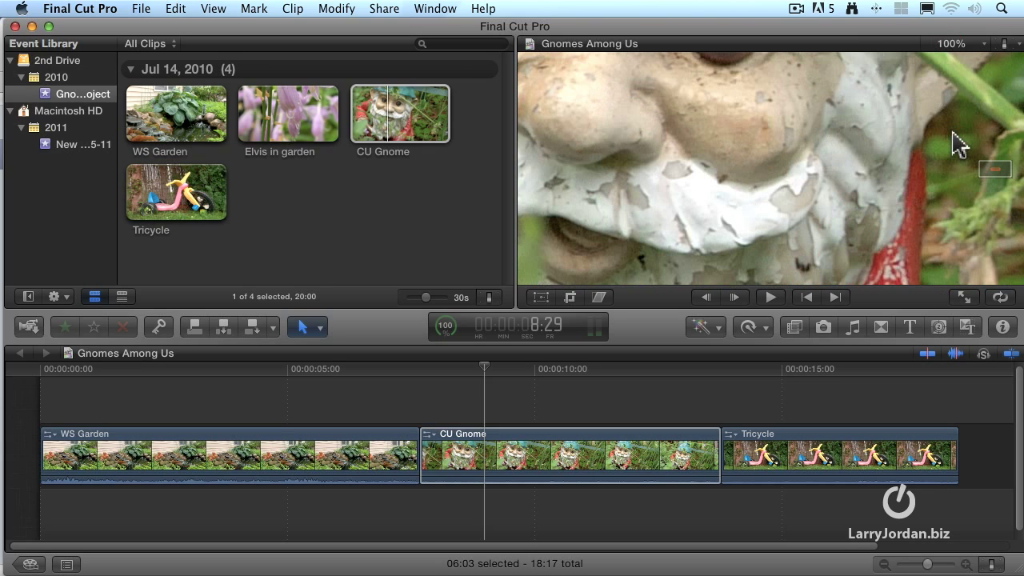
key("super+minus")
key("super+minus")
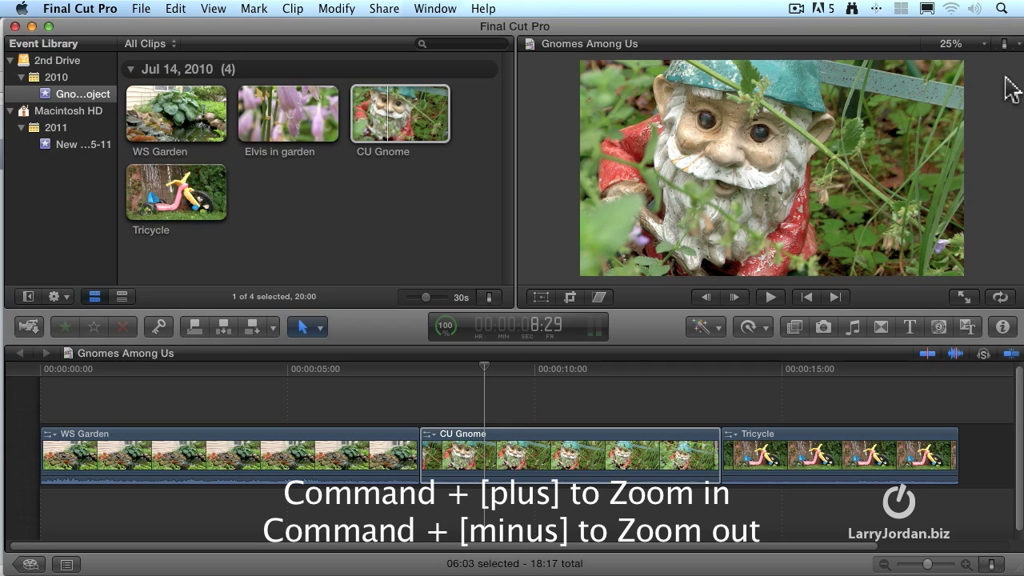
left_click(951, 44)
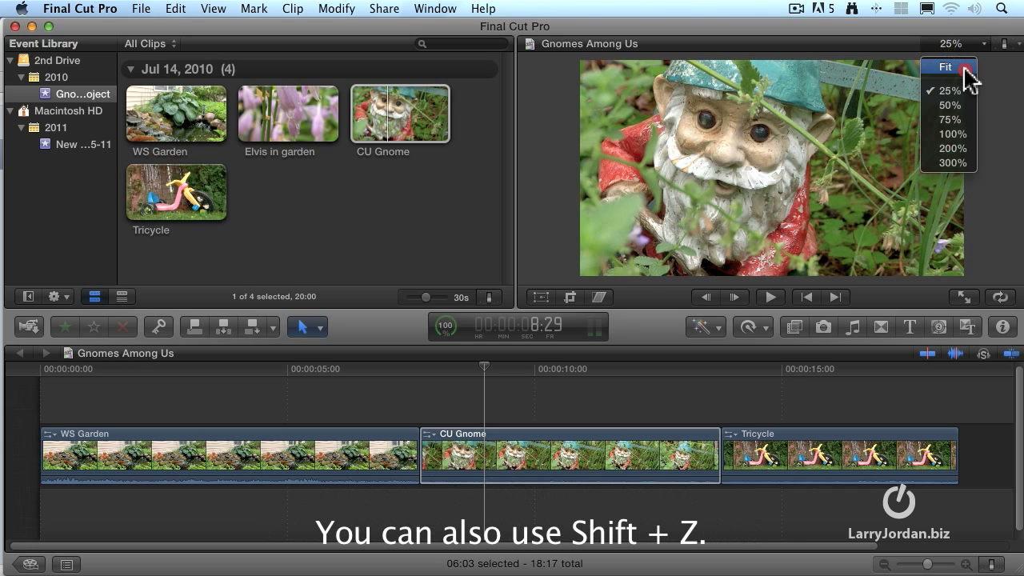
left_click(947, 68)
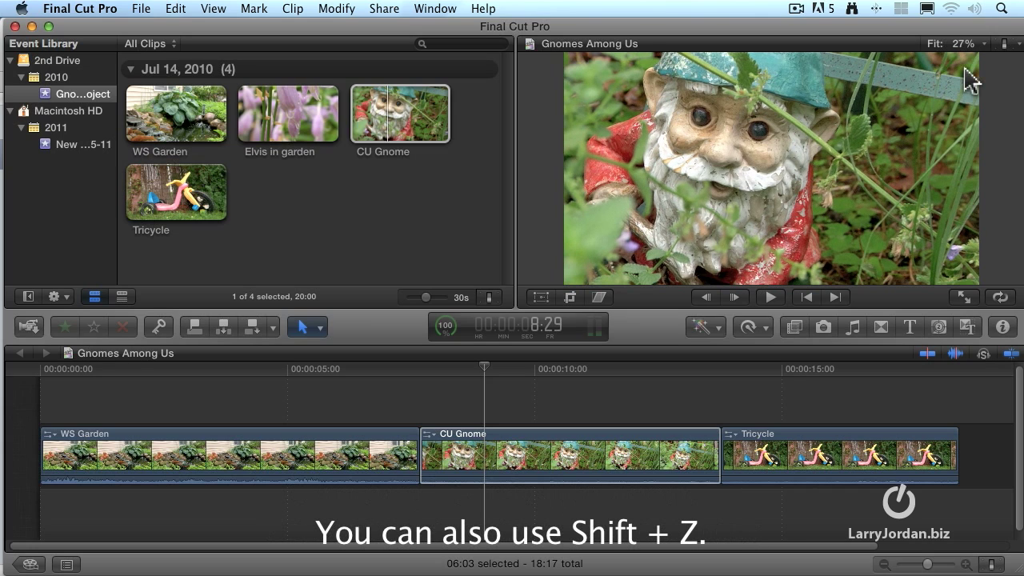
left_click(1003, 45)
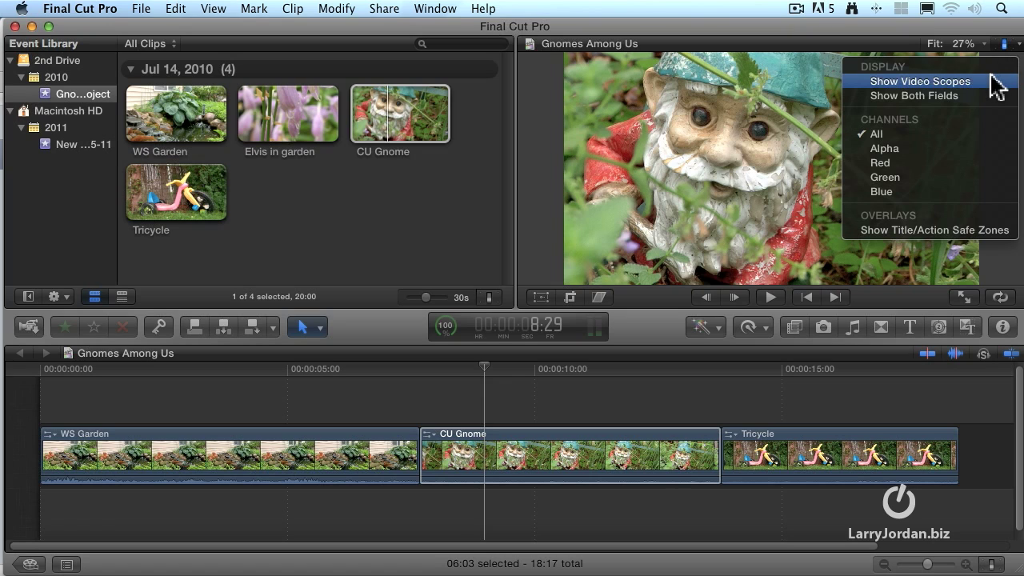
left_click(952, 164)
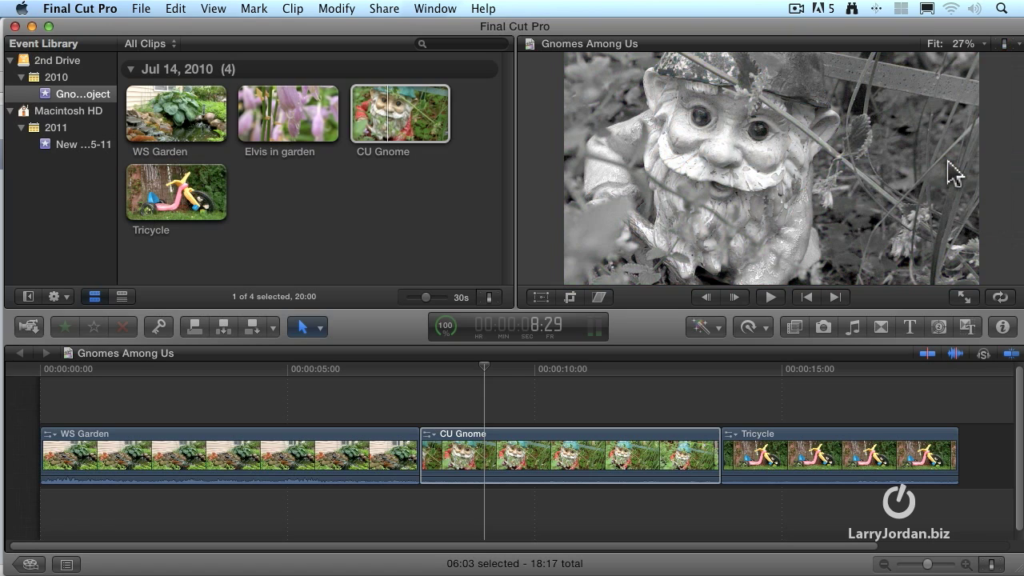
left_click(1004, 45)
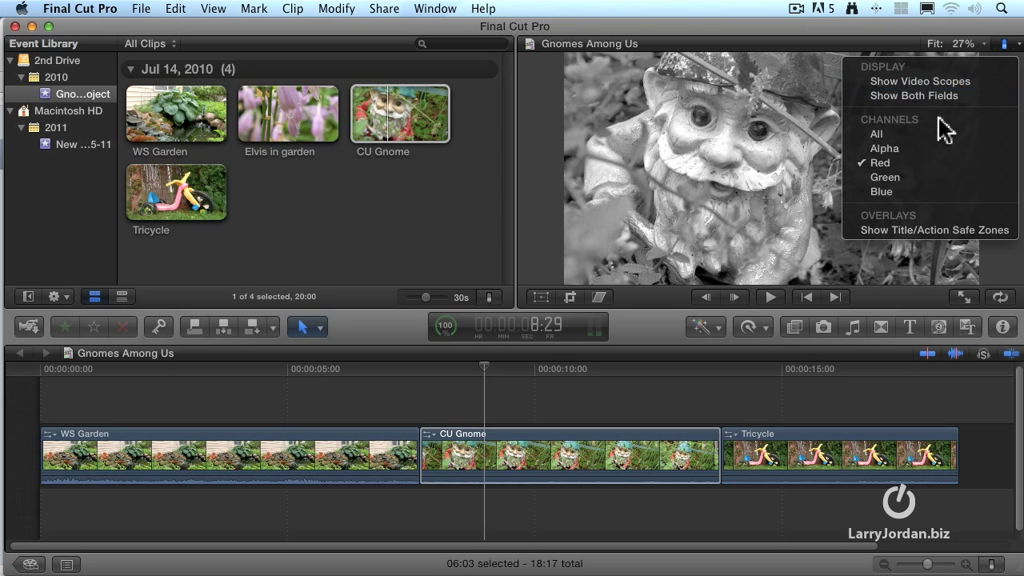
left_click(942, 150)
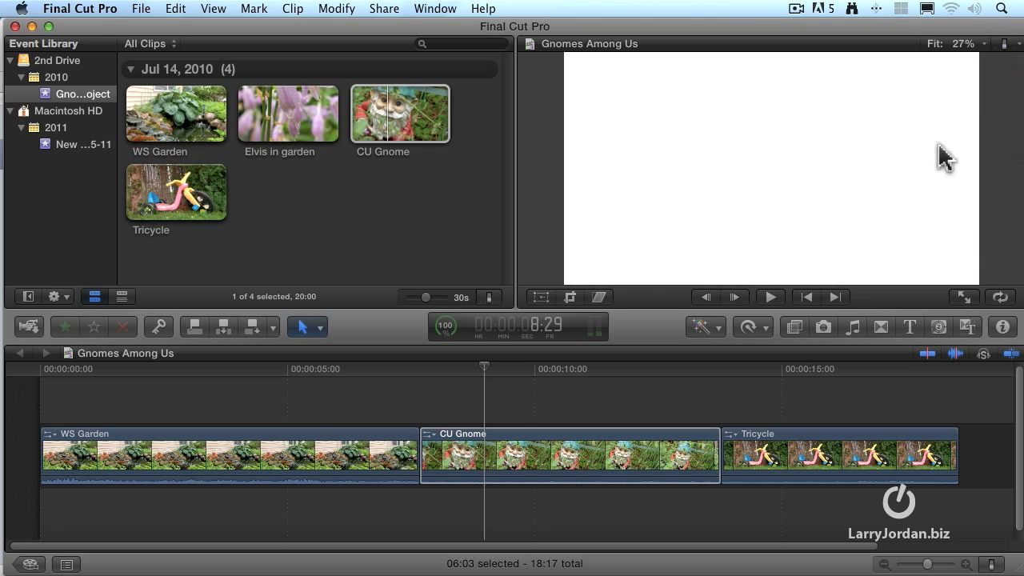
left_click(1003, 45)
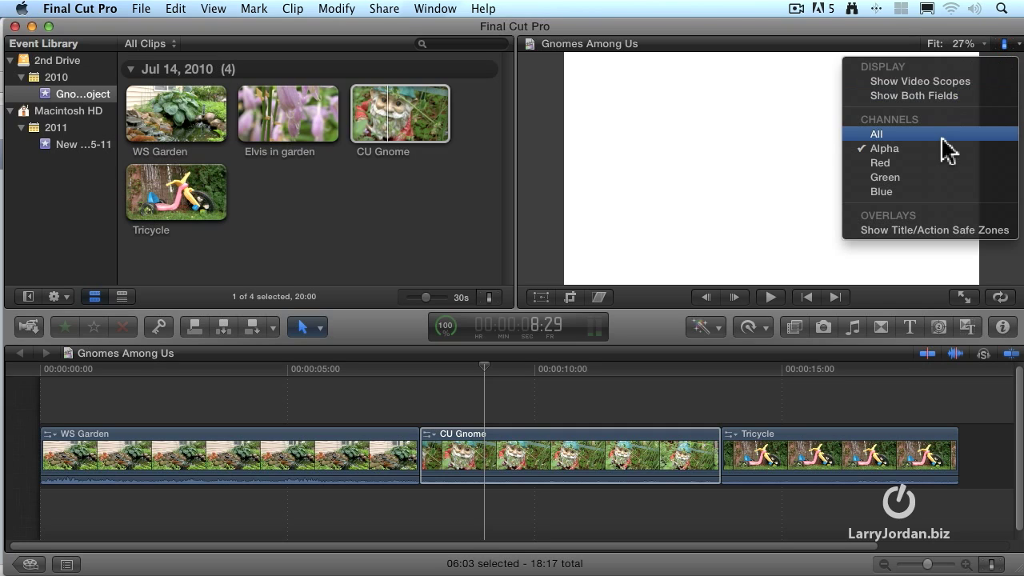
left_click(941, 136)
left_click(996, 46)
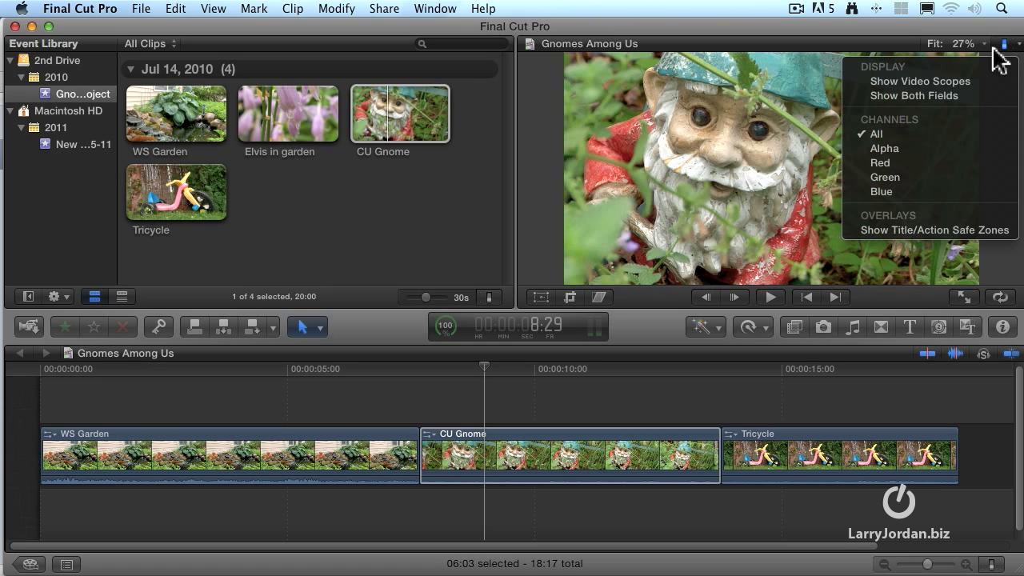
- Show the video scopes, open and close their settings, then hide the scopes from the View menu
left_click(971, 83)
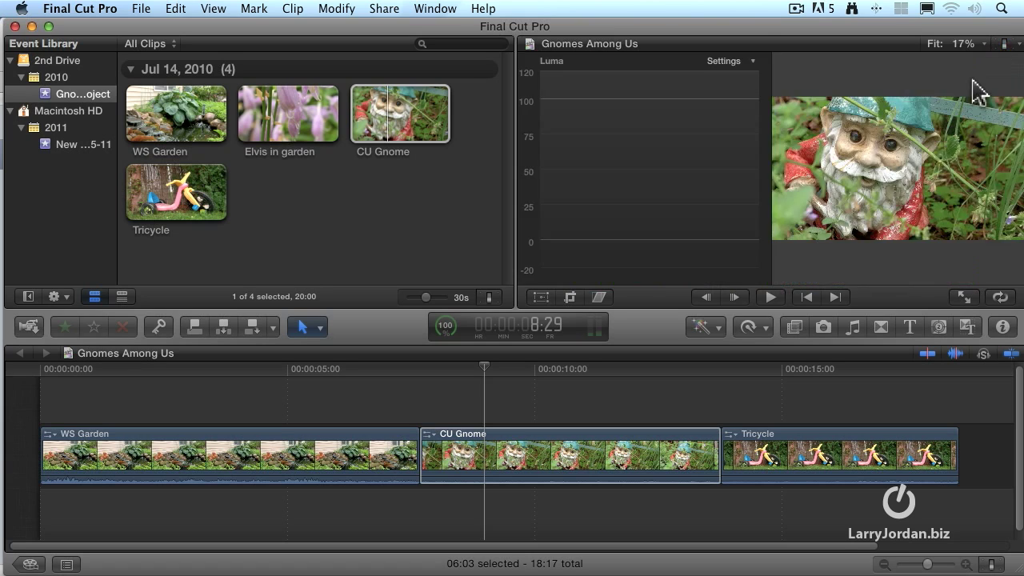
left_click(749, 62)
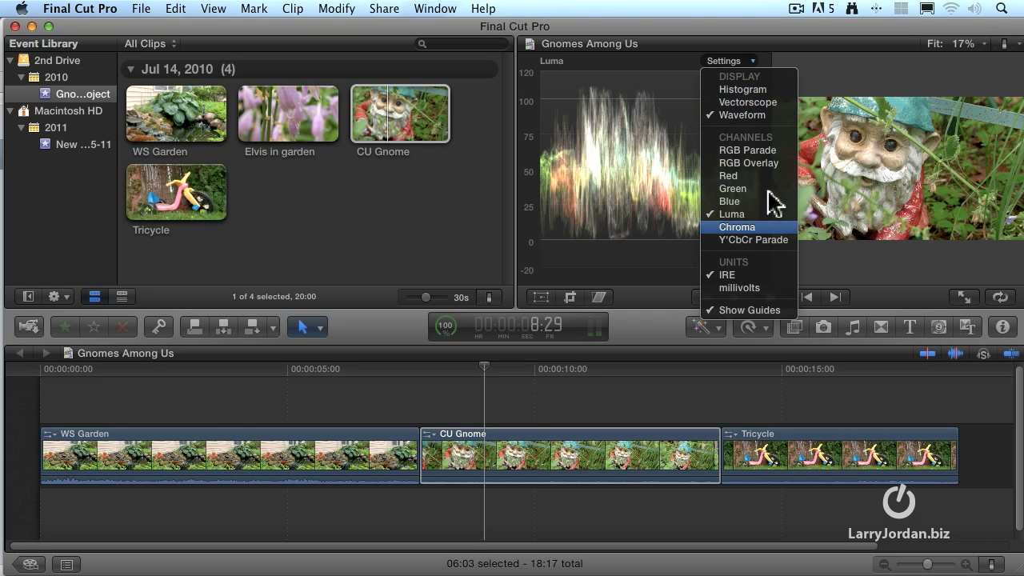
left_click(751, 62)
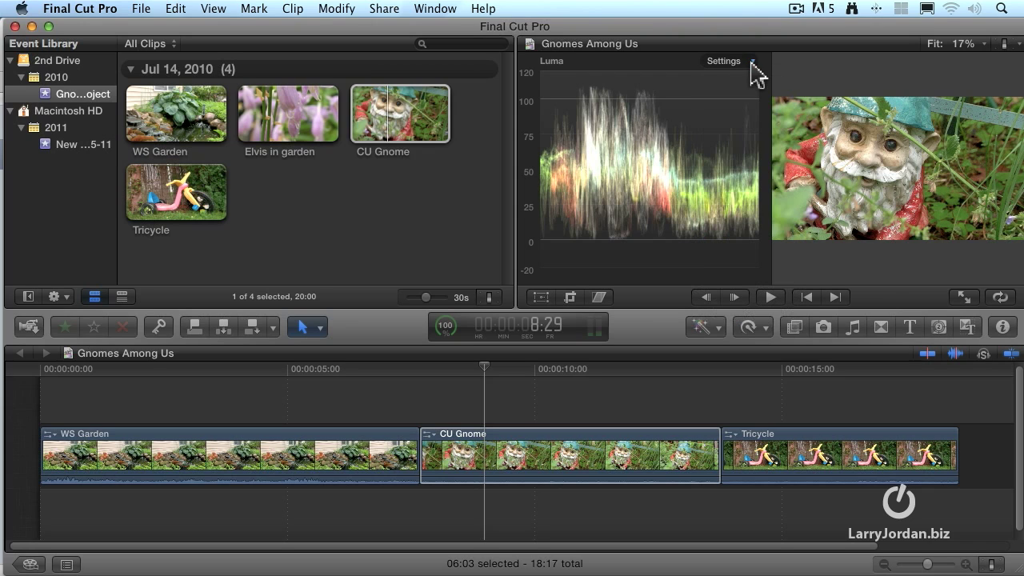
left_click(1004, 45)
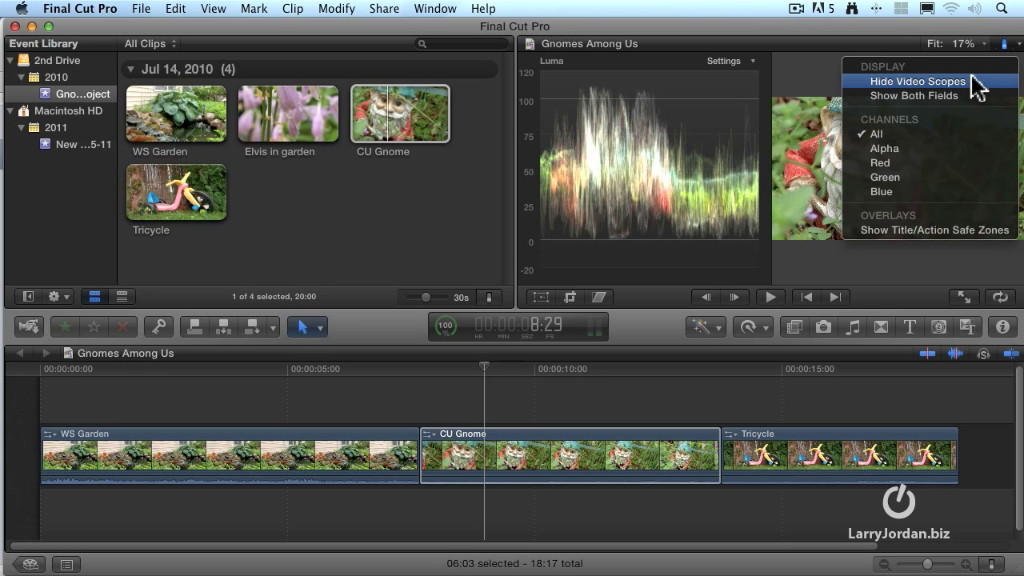
left_click(976, 83)
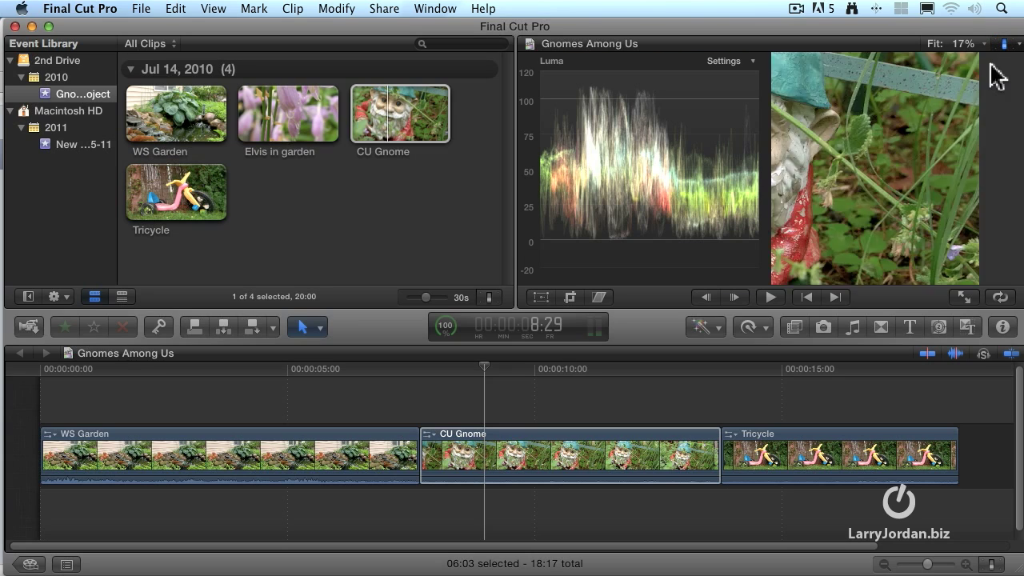
left_click(1004, 45)
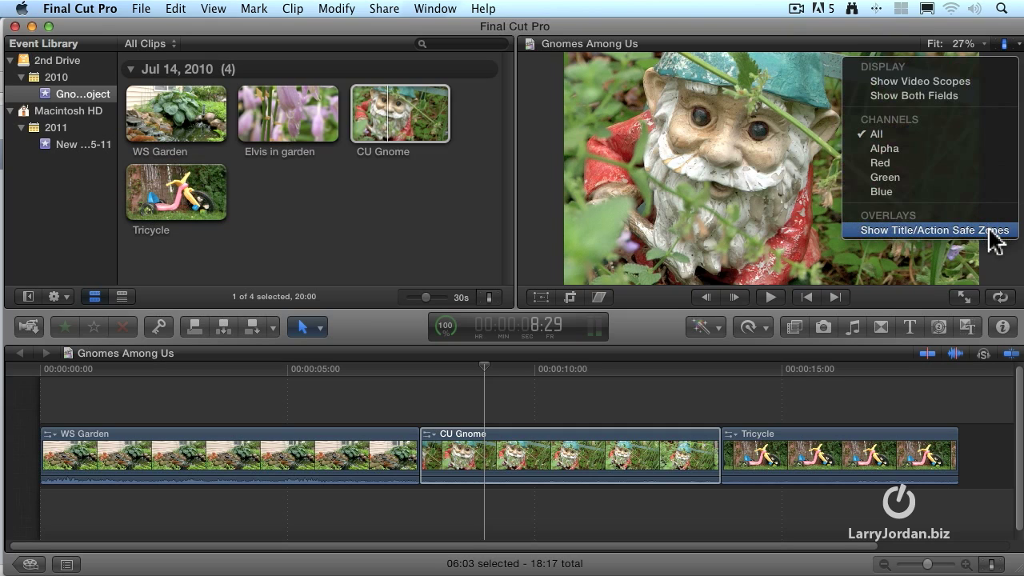
left_click(996, 234)
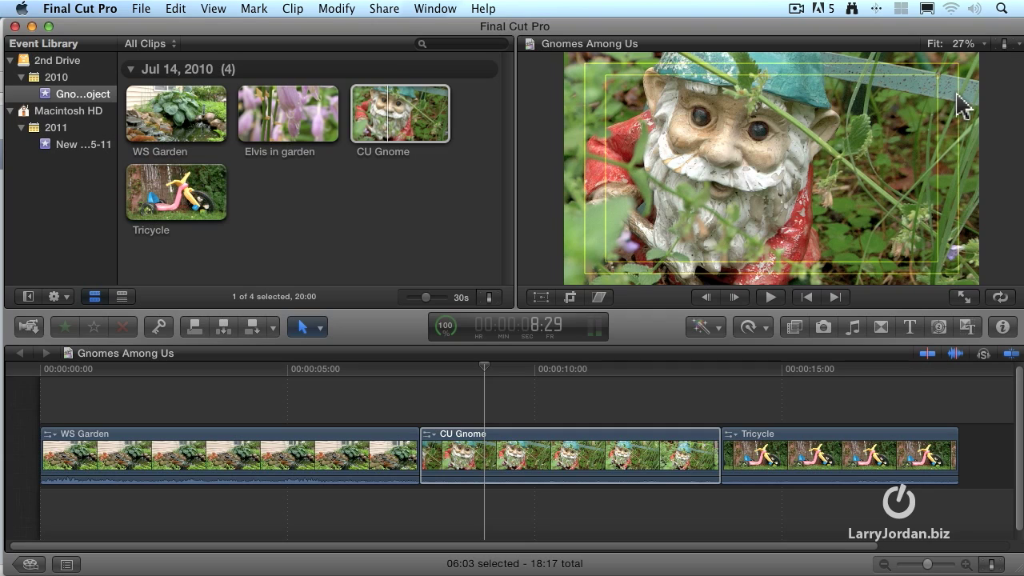
left_click(1005, 44)
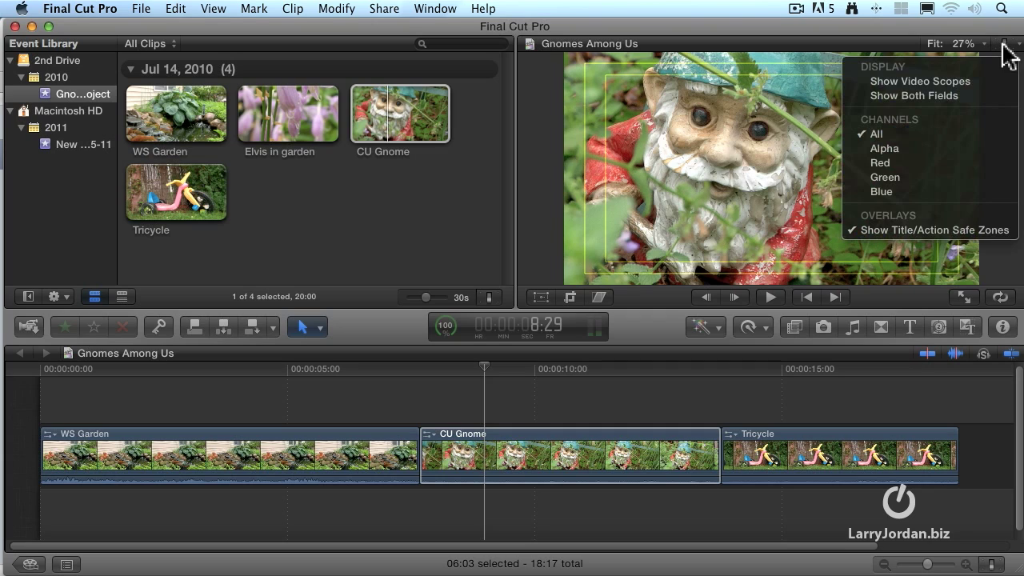
left_click(933, 231)
- Look at the View menu's Color Channels without choosing, then activate the Event Browser with Command-1
left_click(215, 8)
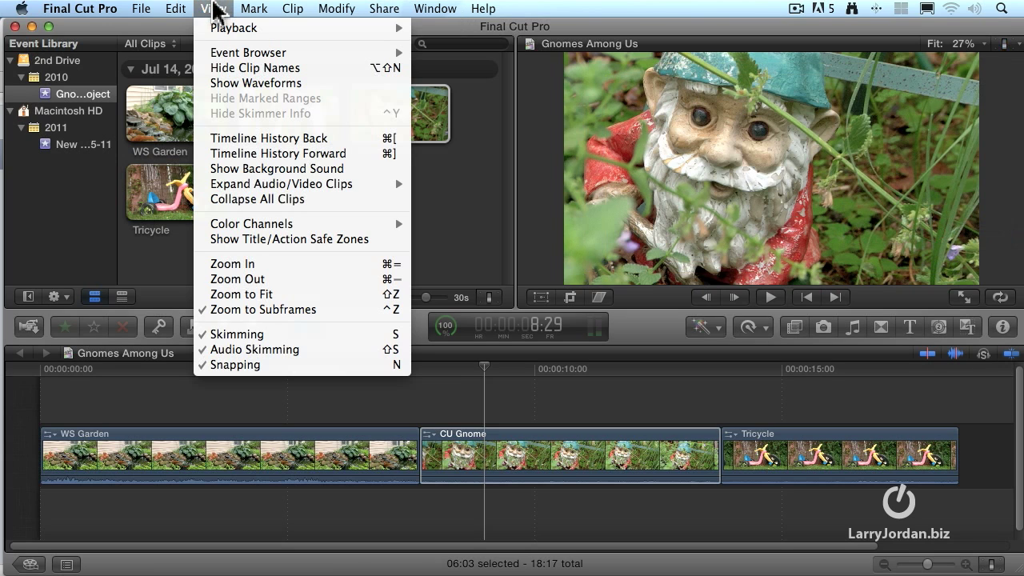
mouse_move(344, 224)
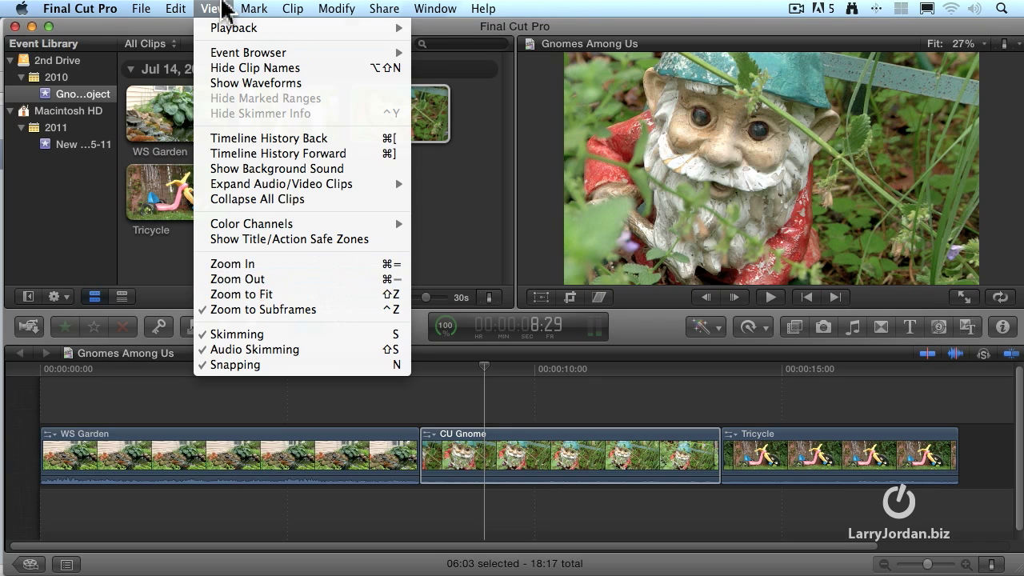
left_click(226, 9)
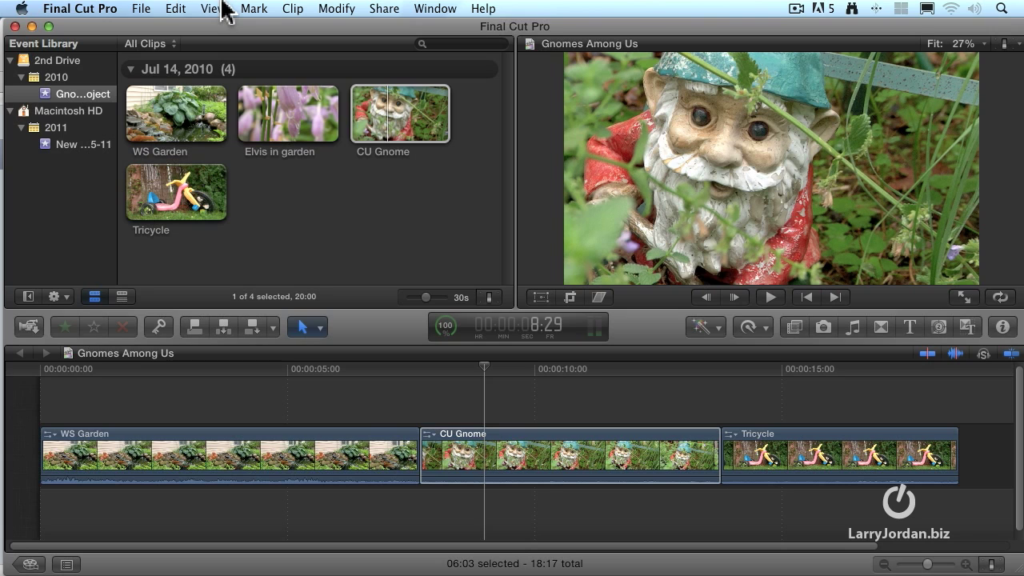
key("super+1")
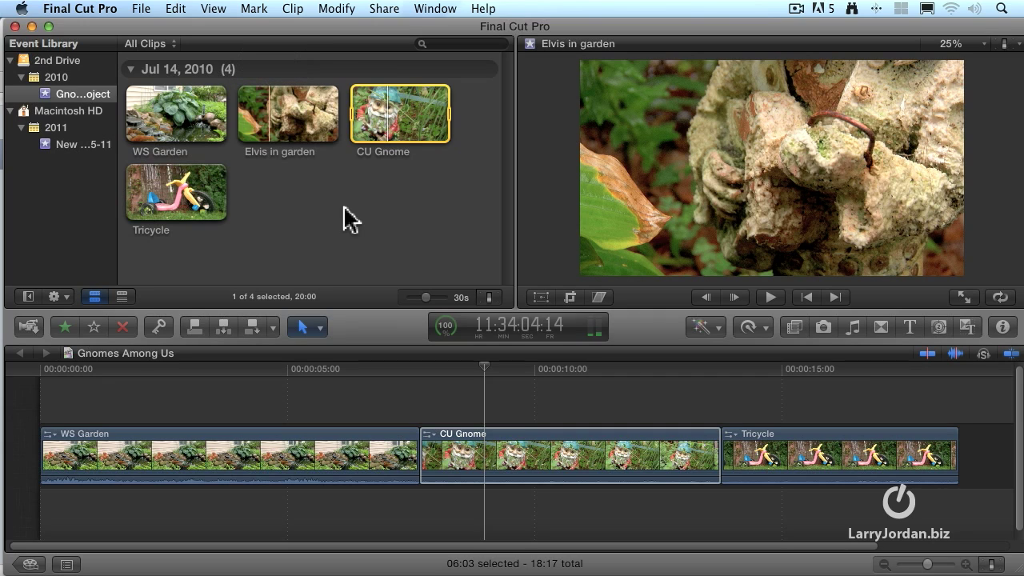
- Toggle video skimming off, on and off, then play and stop the WS Garden clip
left_click(928, 354)
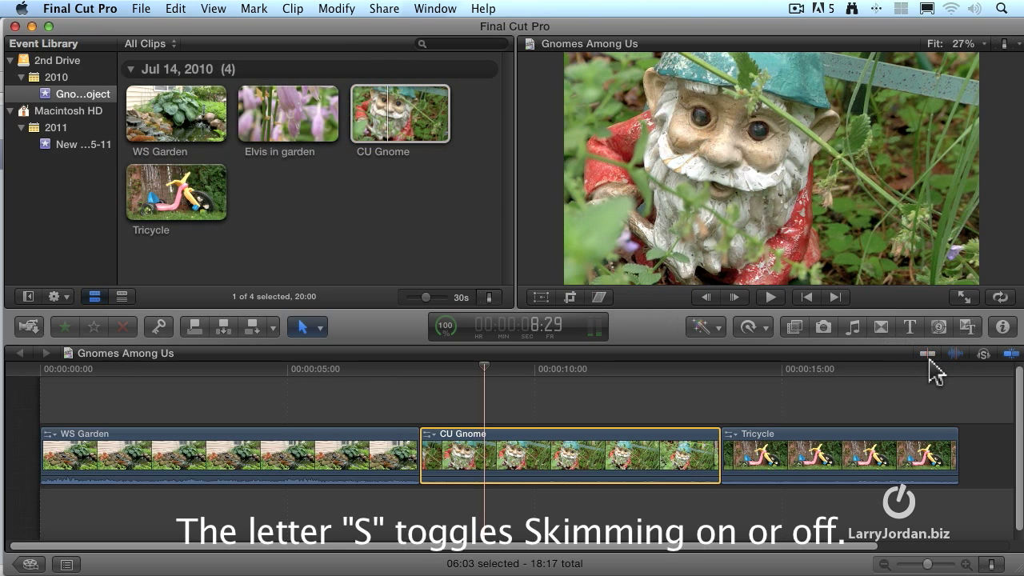
left_click(929, 355)
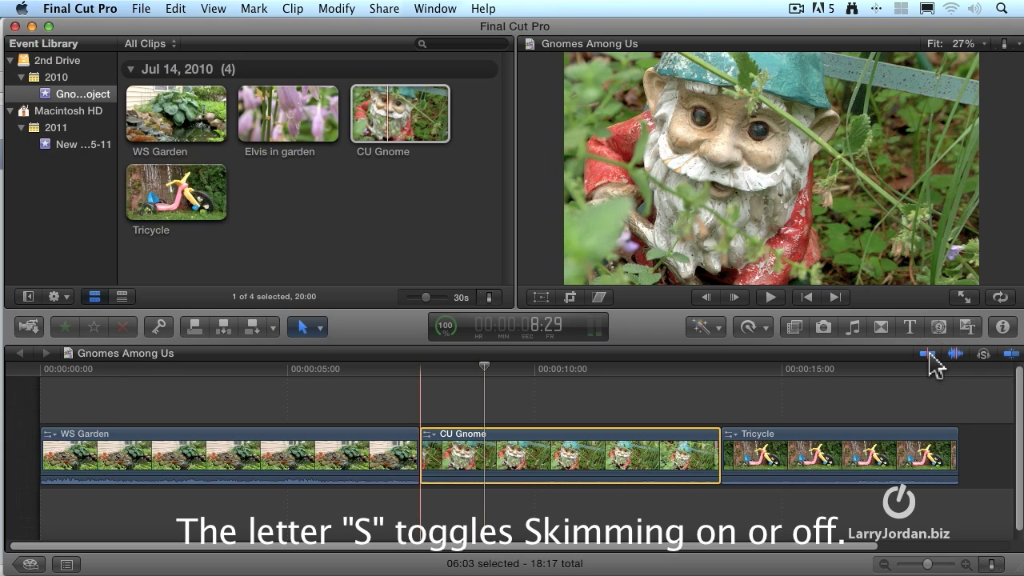
left_click(929, 355)
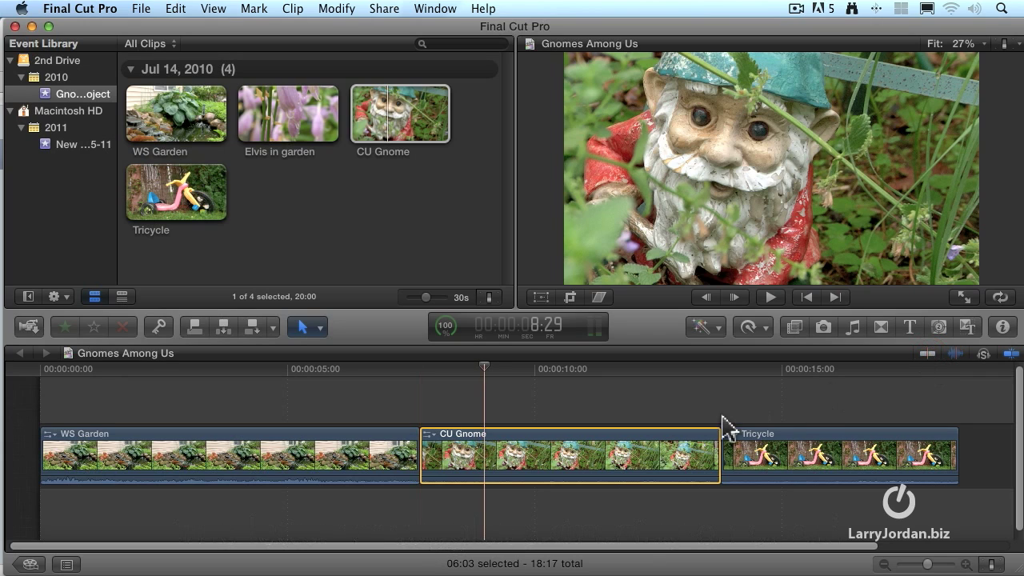
left_click(141, 120)
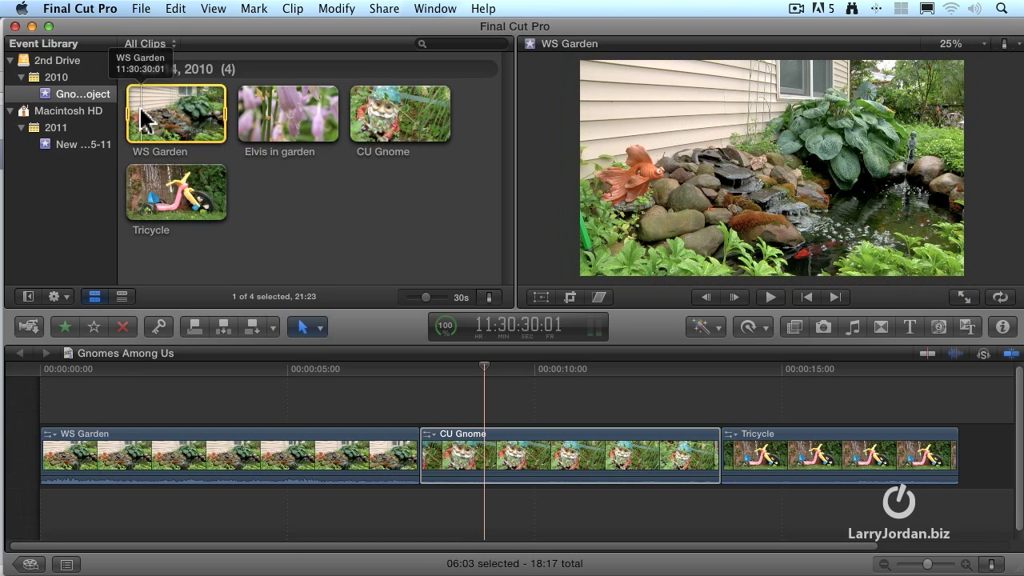
key("space")
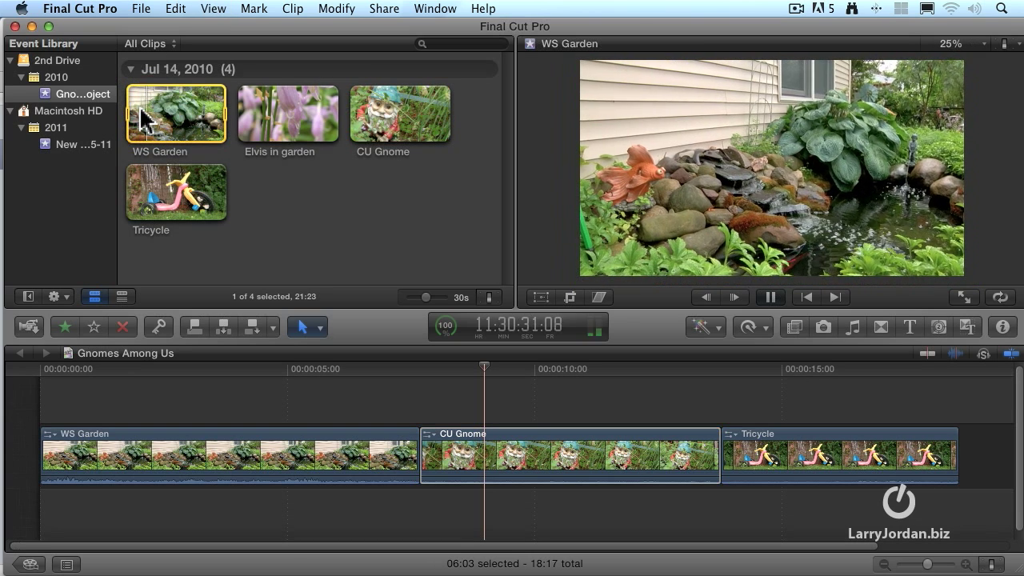
key("space")
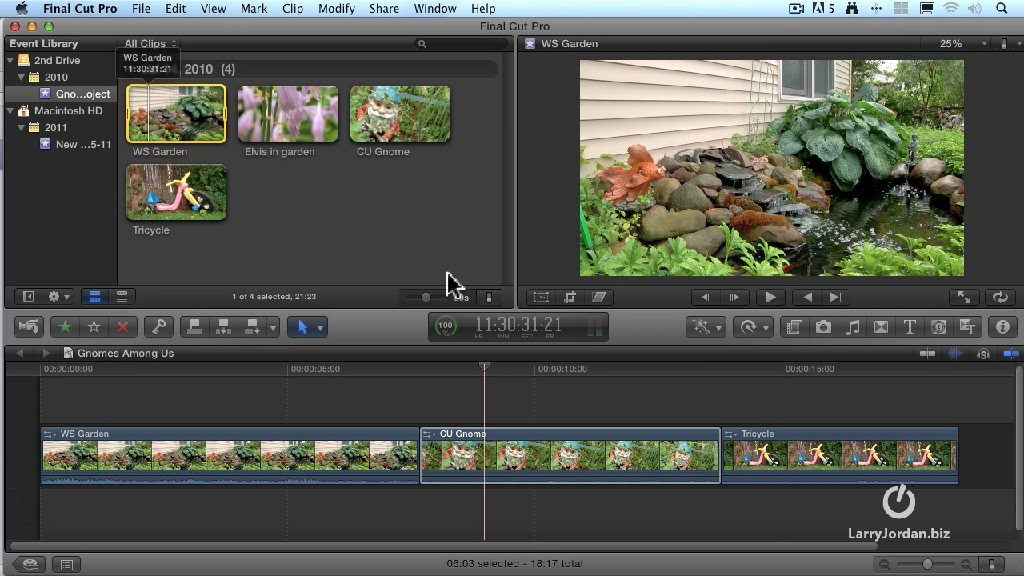
- Re-enable skimming, refocus the Event Browser, turn skimming off with S, and toggle audio skimming with Shift-S
left_click(929, 354)
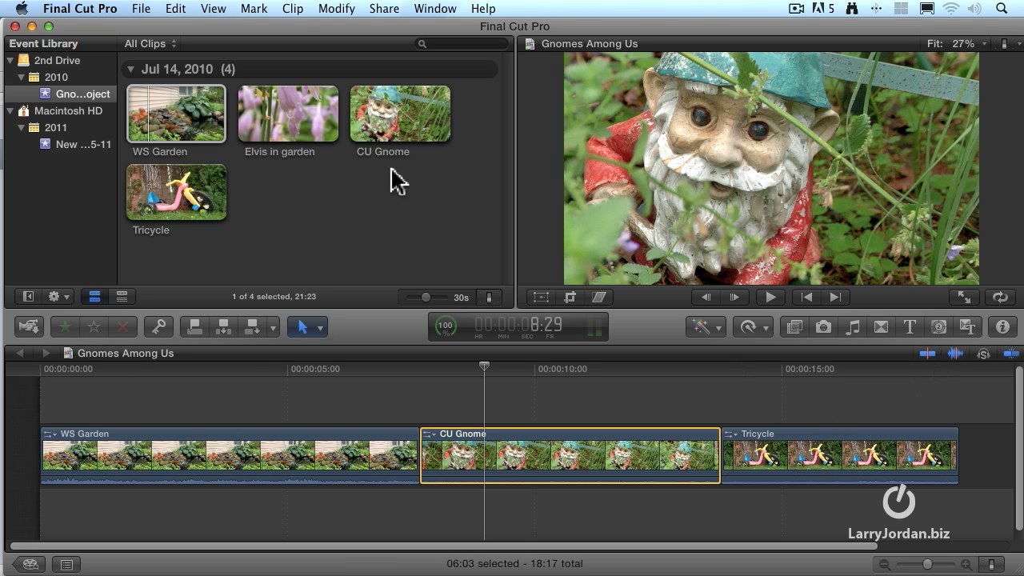
key("super+1")
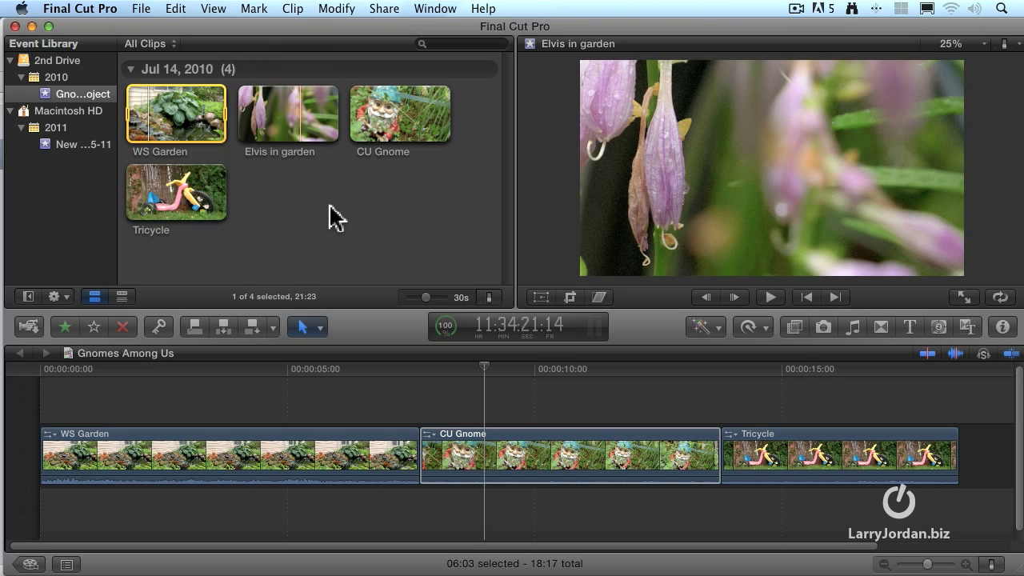
key("s")
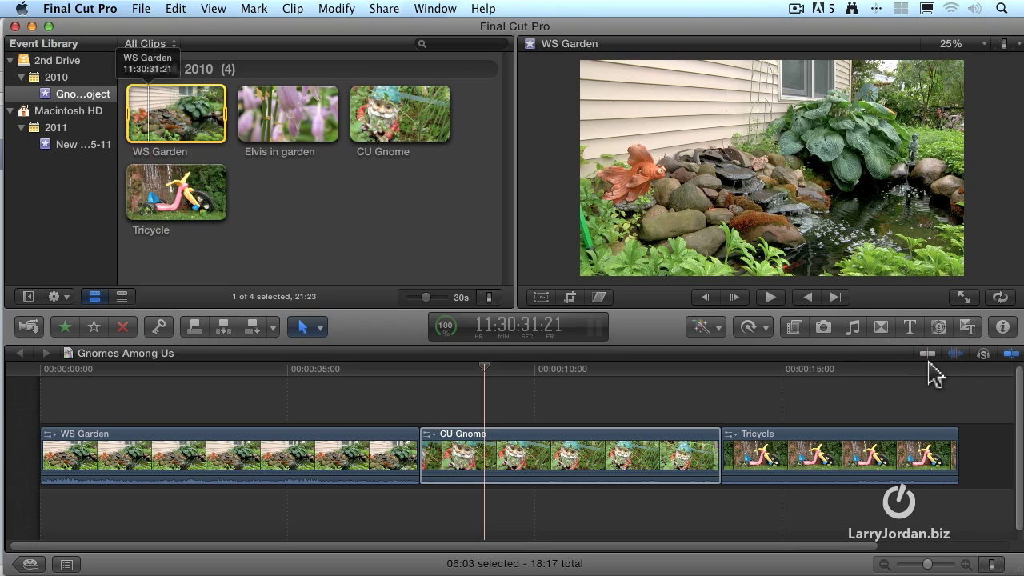
key("shift+s")
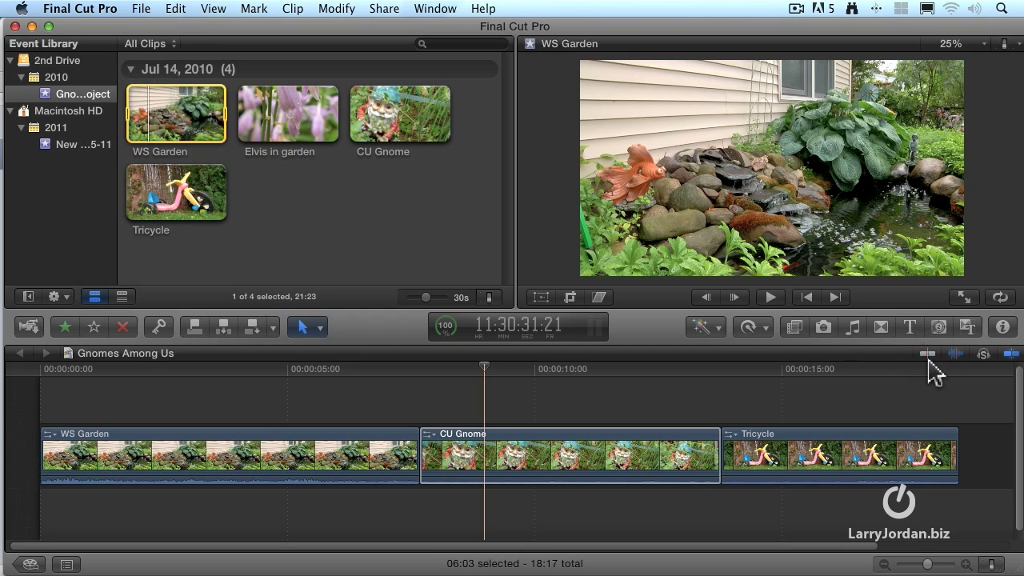
key("shift+s")
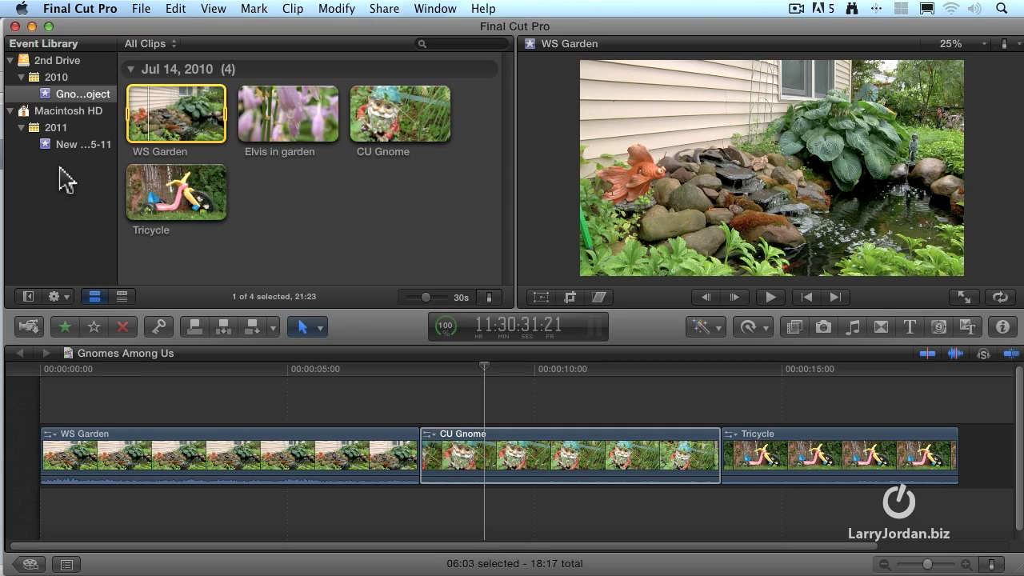
- Hide and restore the Event Library sidebar twice
left_click(28, 296)
left_click(29, 297)
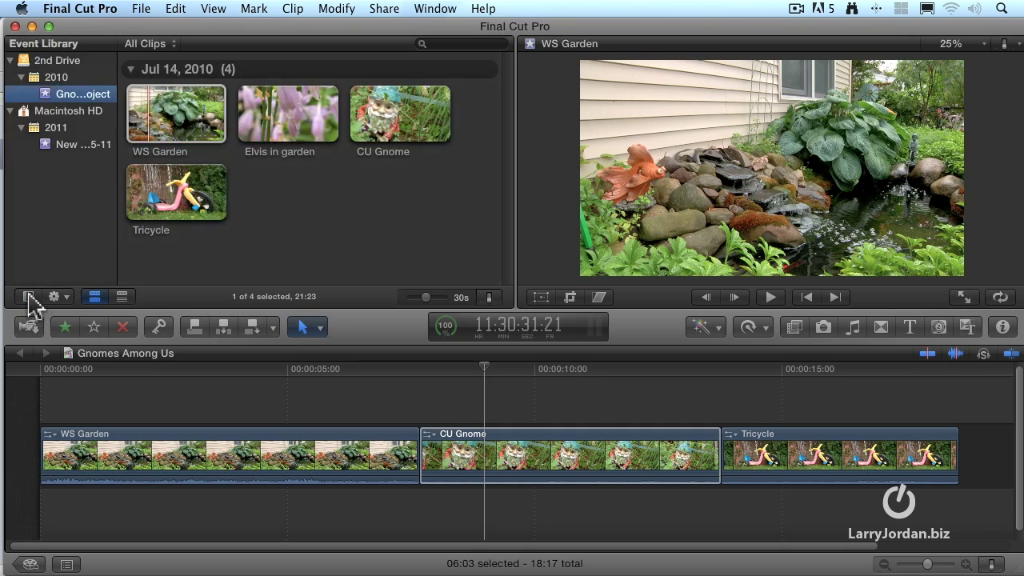
left_click(29, 297)
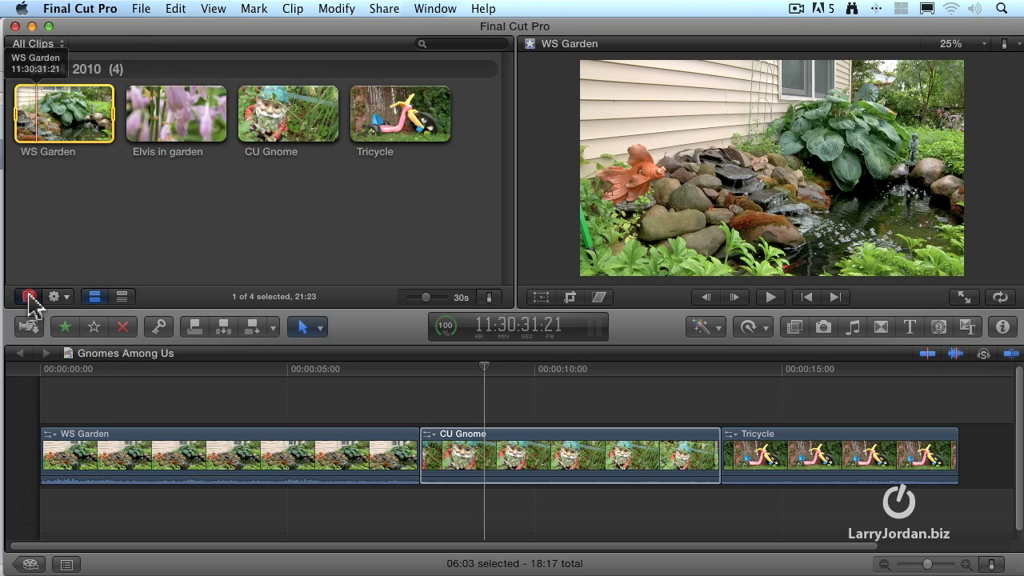
left_click(29, 297)
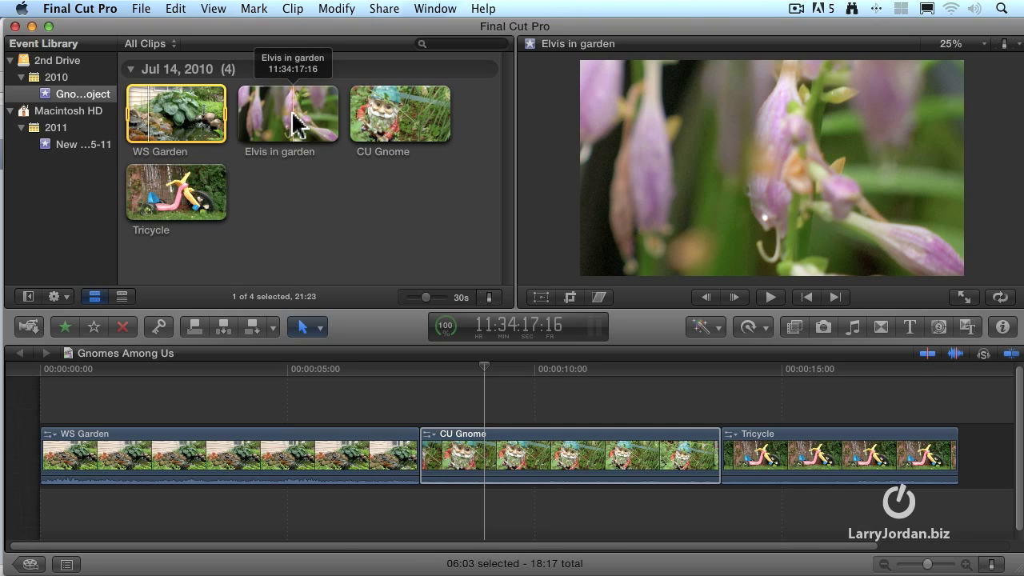
key("ctrl+y")
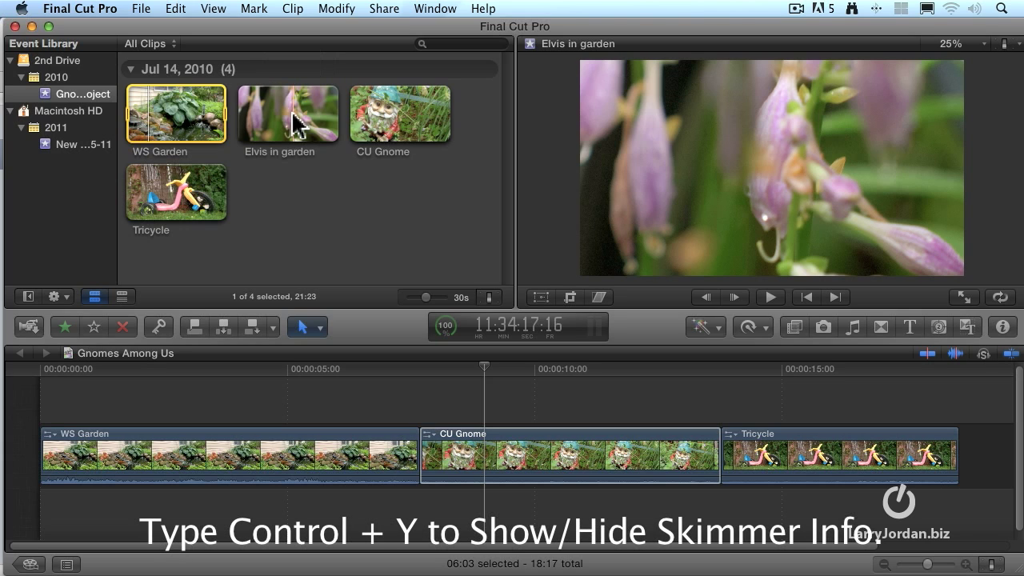
left_click(215, 9)
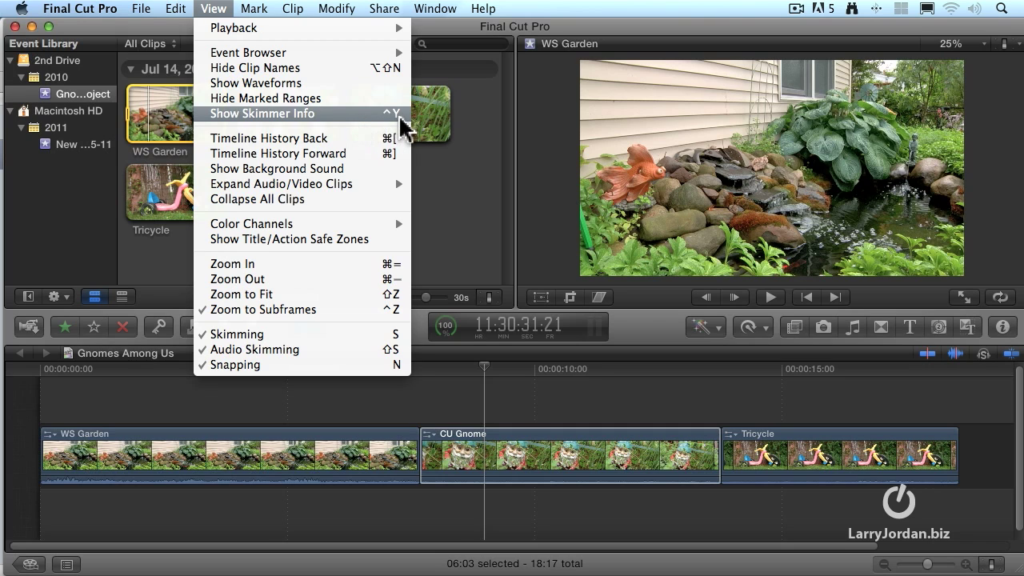
left_click(352, 116)
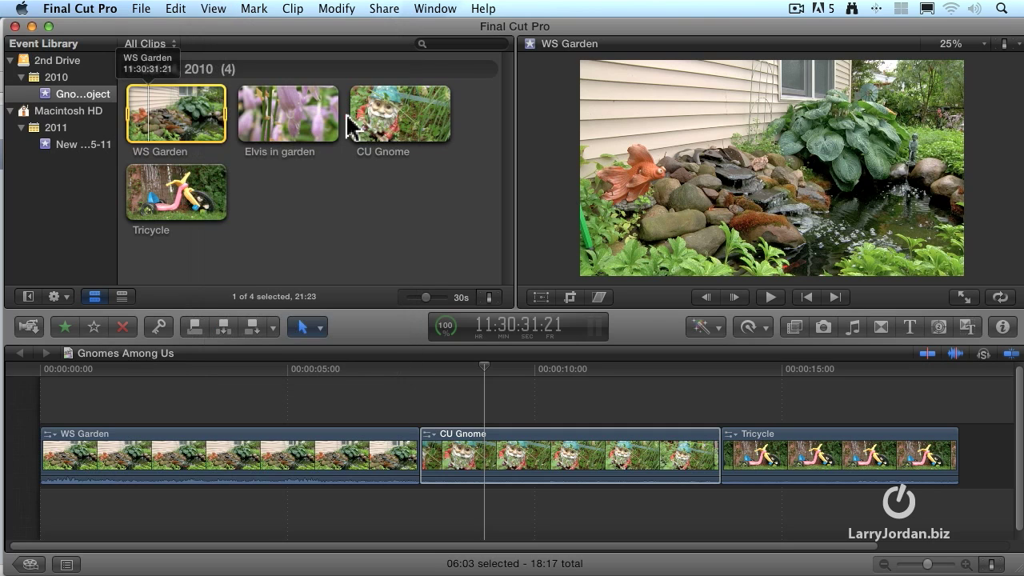
left_click(448, 331)
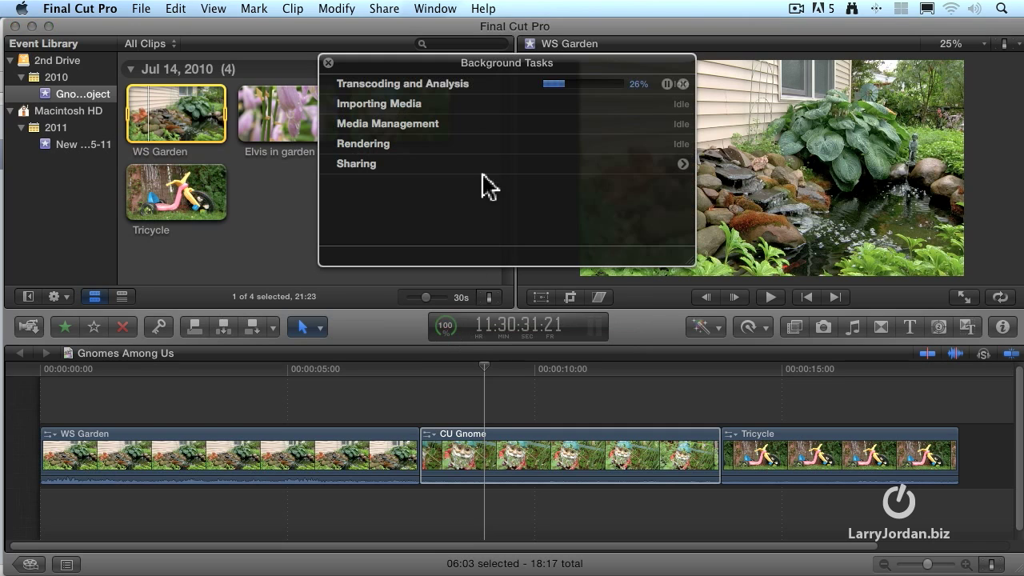
left_click_drag(469, 66, 452, 74)
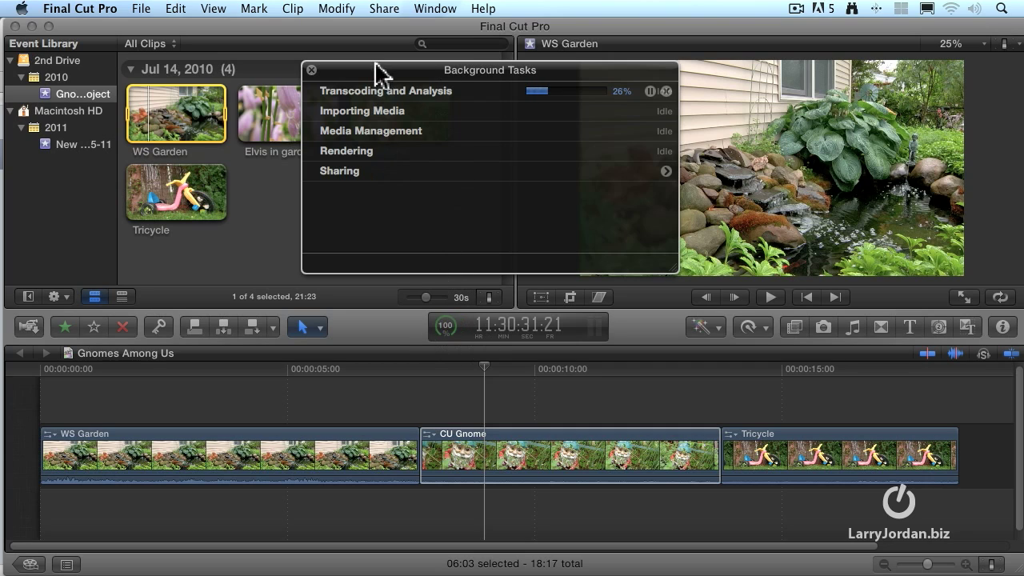
left_click(312, 72)
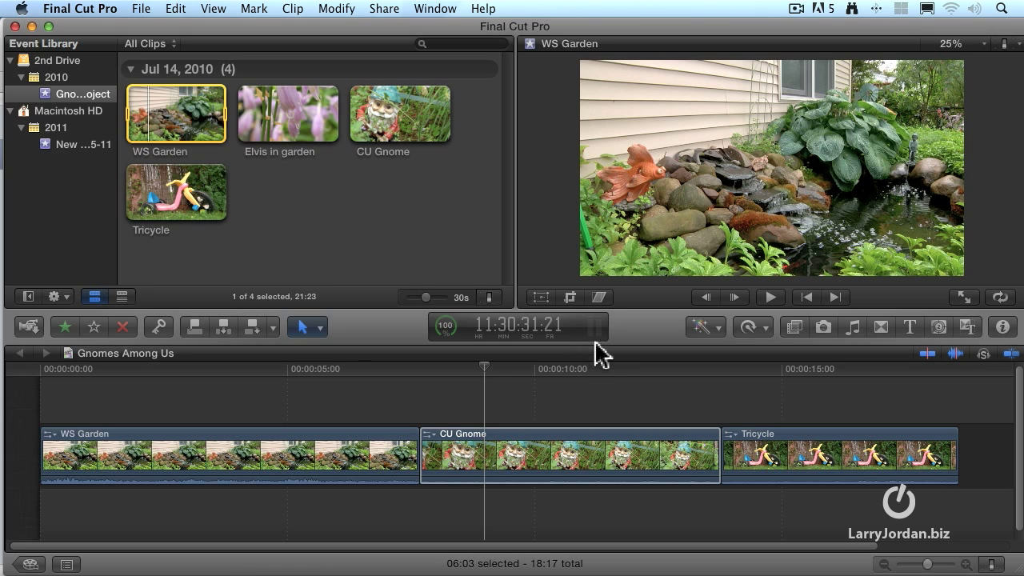
- Show the audio meters and play Gnomes Among Us, stopping on the Tricycle shot
key("space")
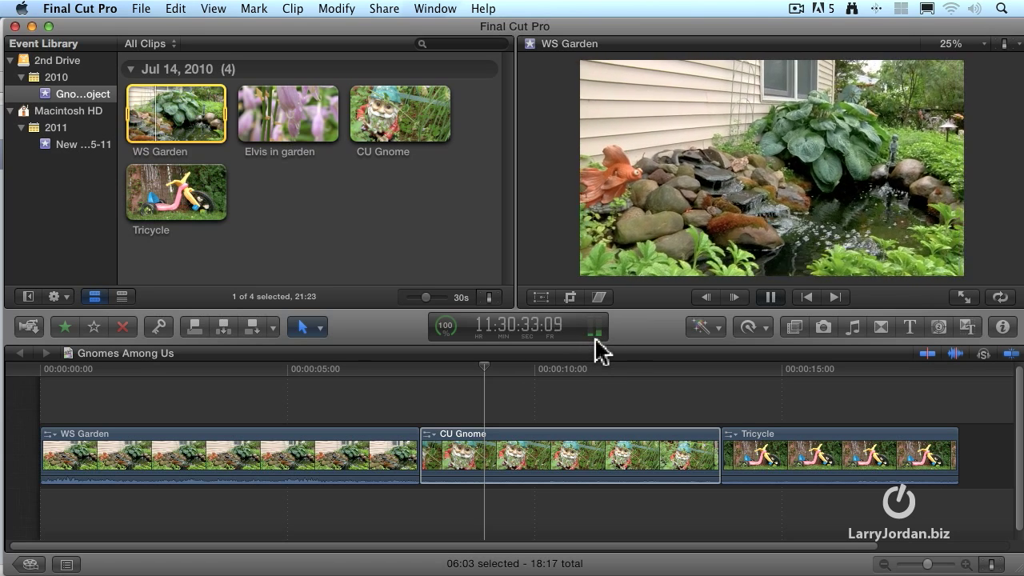
key("space")
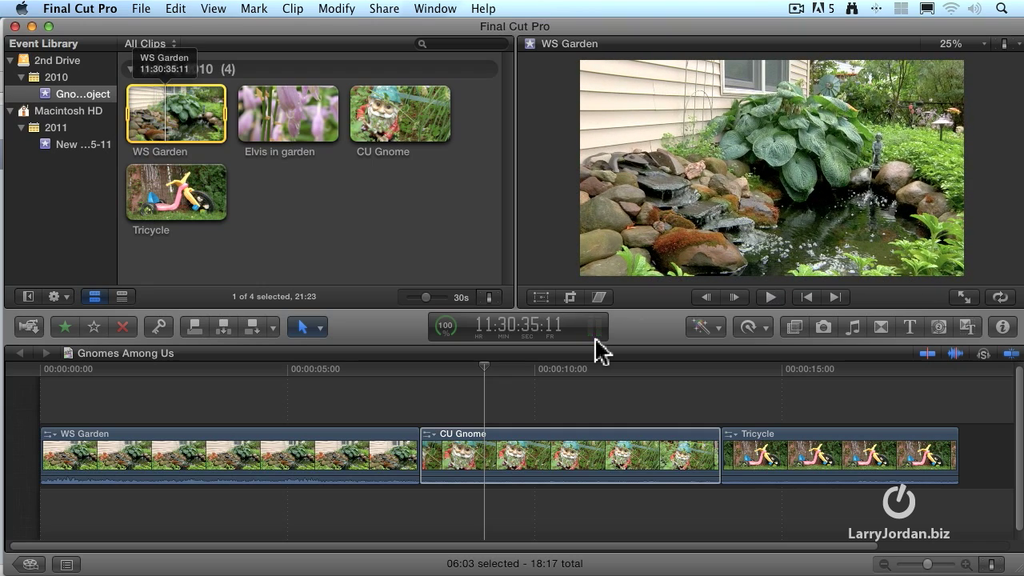
left_click(593, 328)
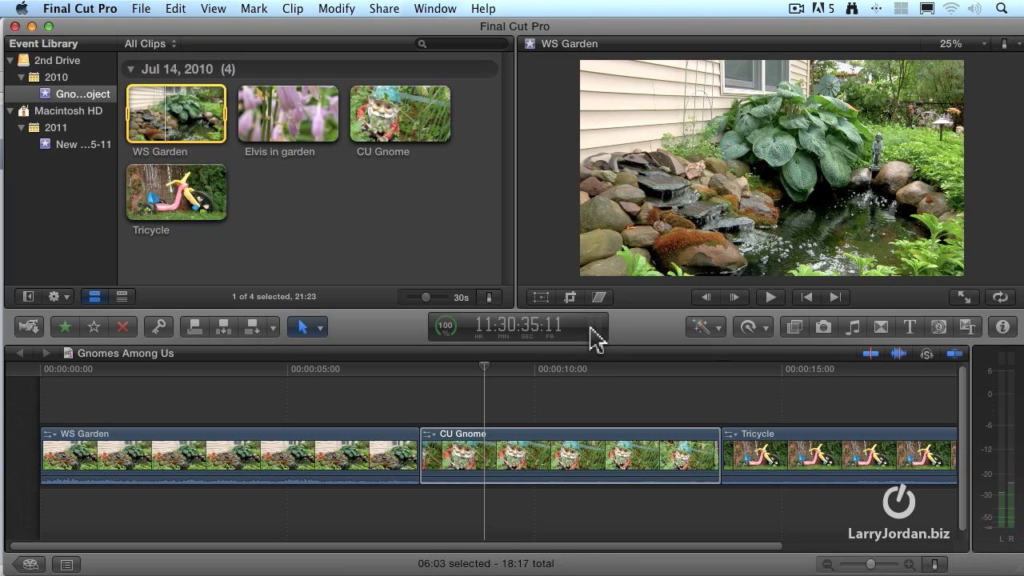
key("space")
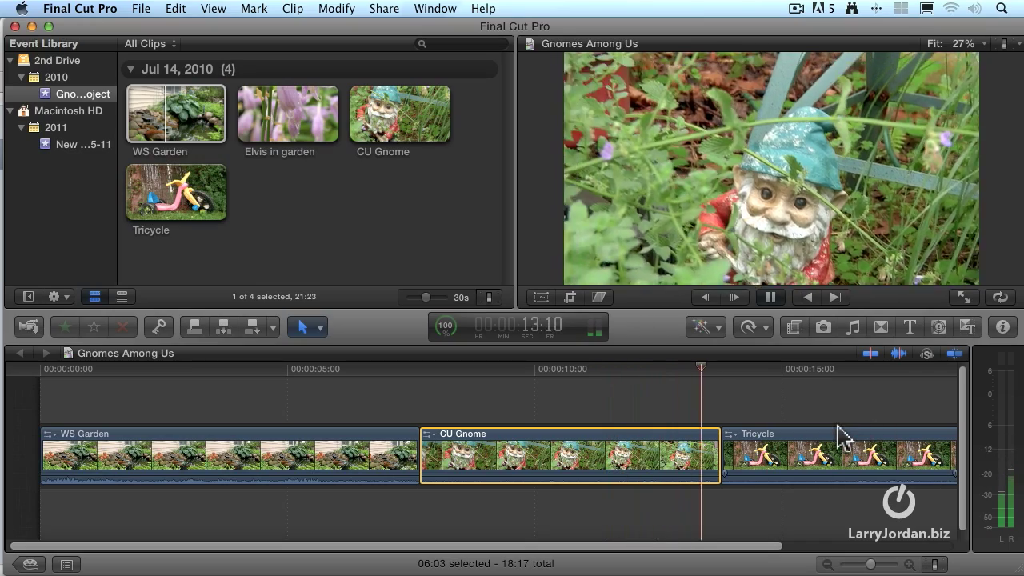
key("space")
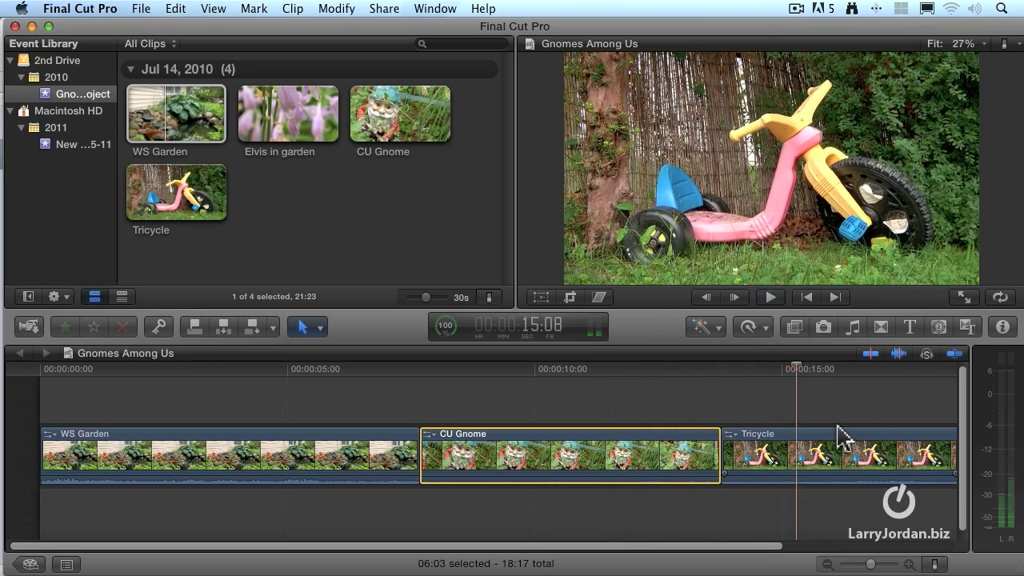
- Hide the audio meters, reshow them via Window menu, toggle with Shift-Command-8, then hide them
left_click(594, 335)
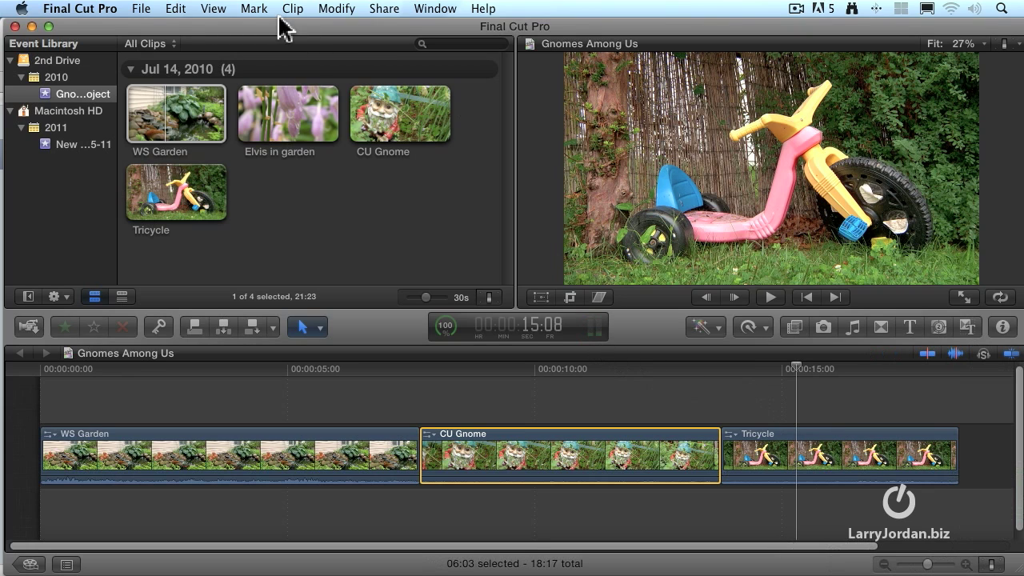
left_click(453, 8)
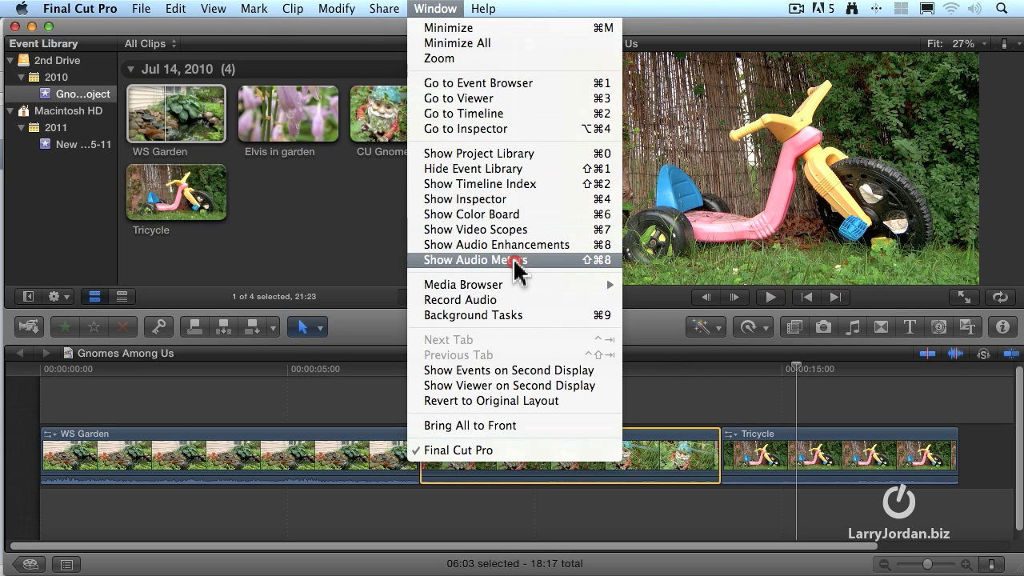
left_click(516, 260)
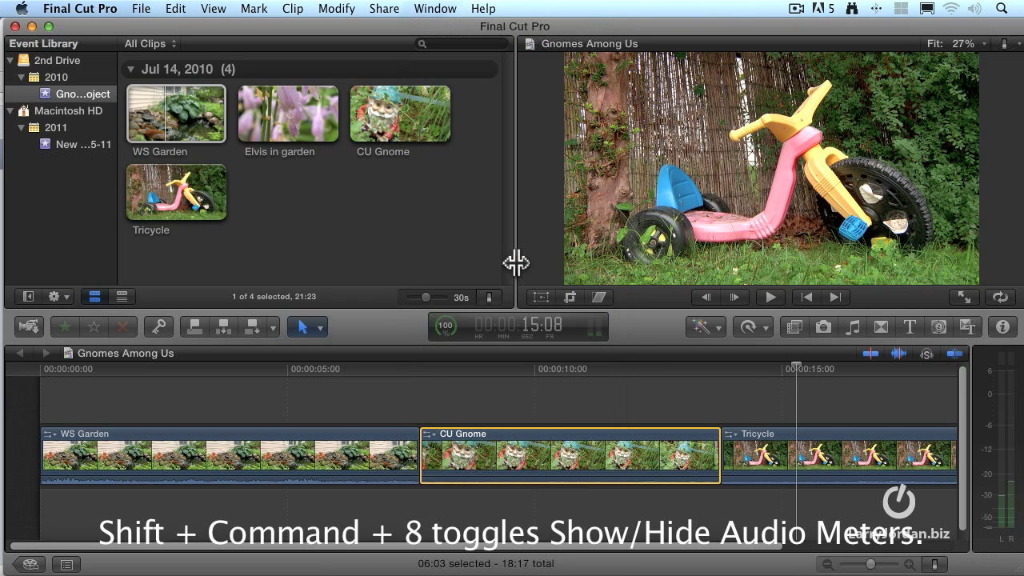
key("shift+super+8")
key("shift+super+8")
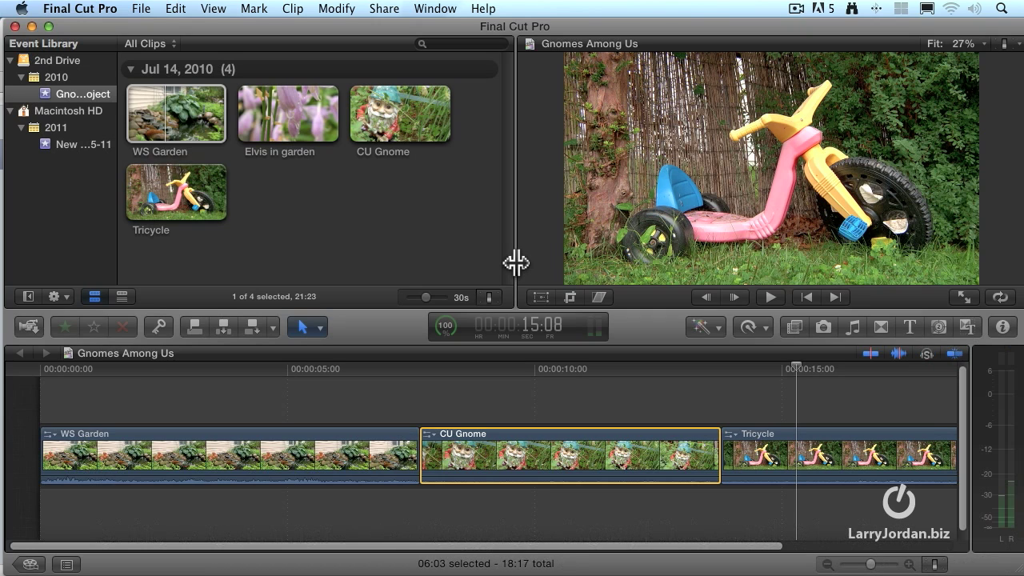
key("shift+super+8")
key("shift+super+8")
key("shift+super+8")
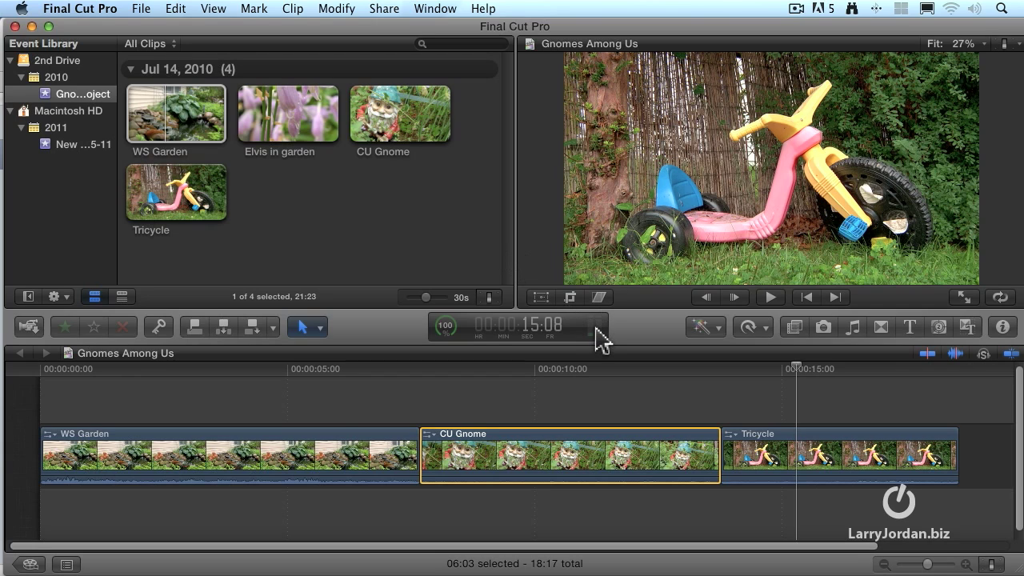
key("shift+super+8")
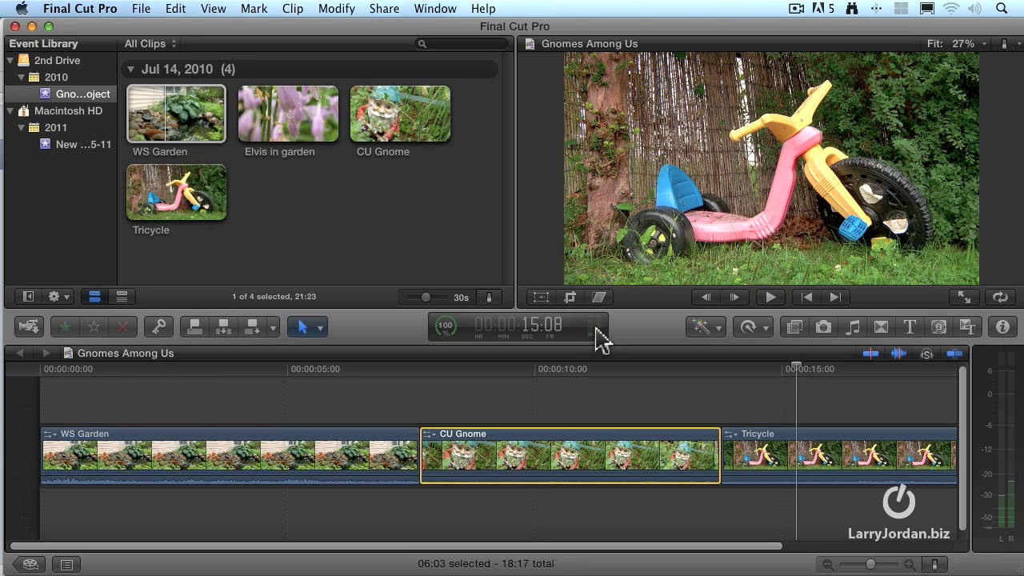
left_click(596, 329)
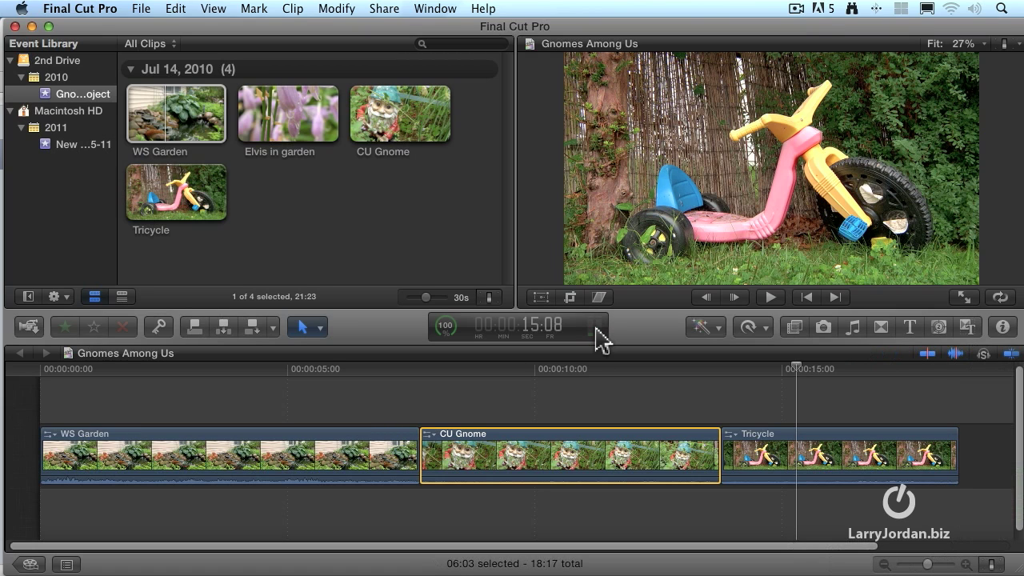
- Move the playhead into CU Gnome, then to about 9 and 10 seconds
left_click(549, 326)
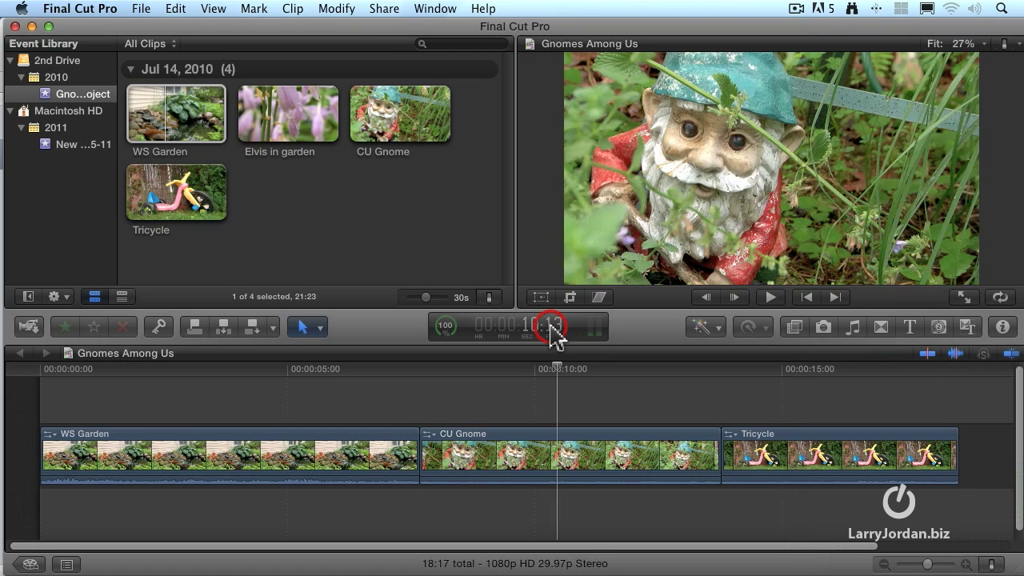
left_click(497, 405)
left_click(563, 378)
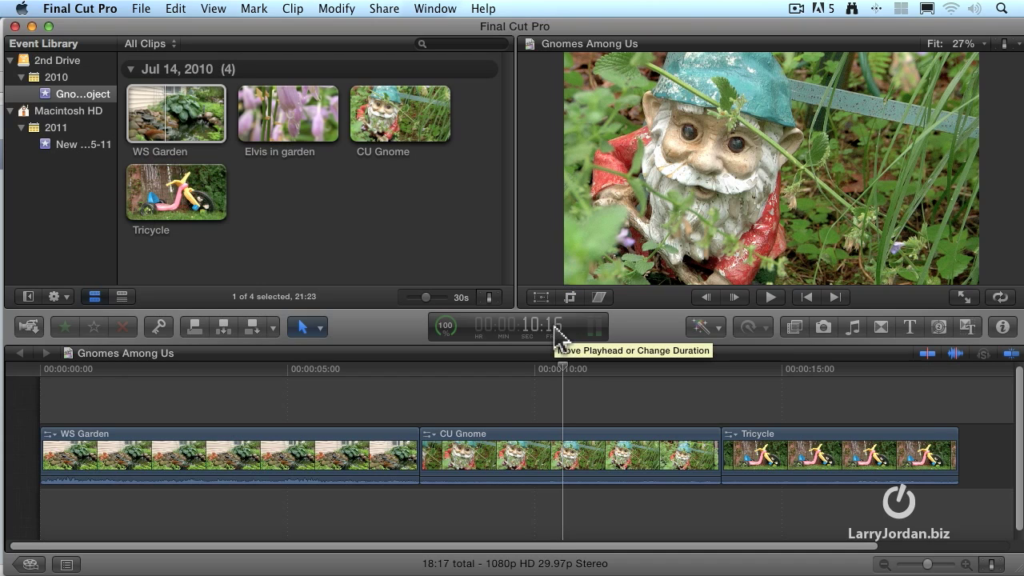
- Enter timecodes 515 and 1500 to jump the playhead to 5:15, then 15:00
left_click(558, 332)
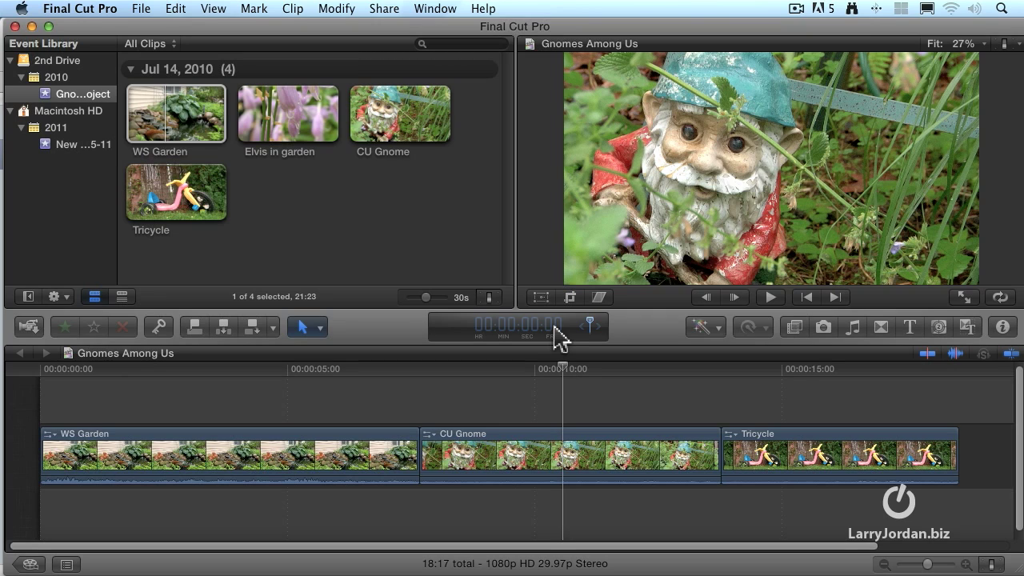
type("515")
key("Return")
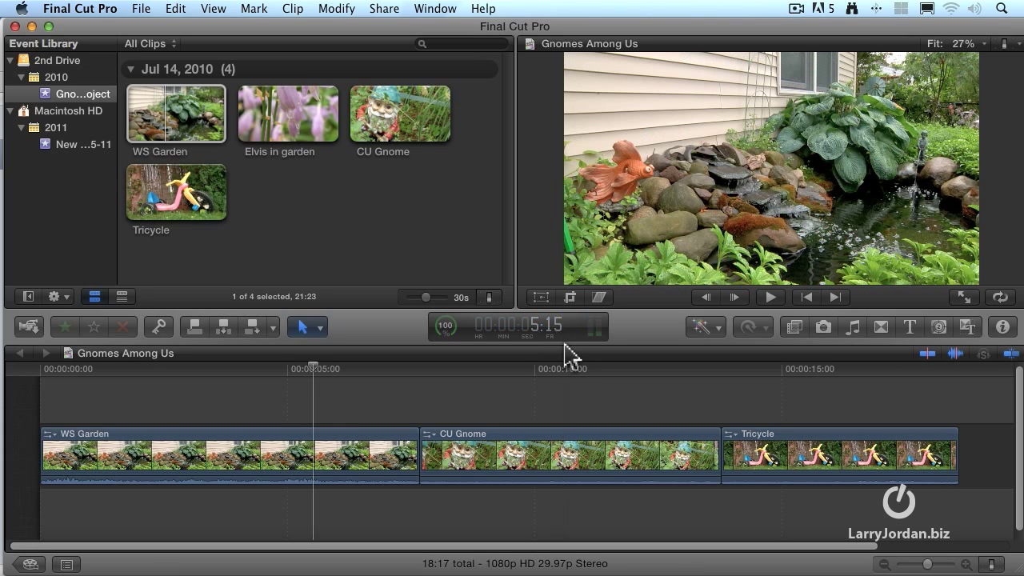
left_click(585, 335)
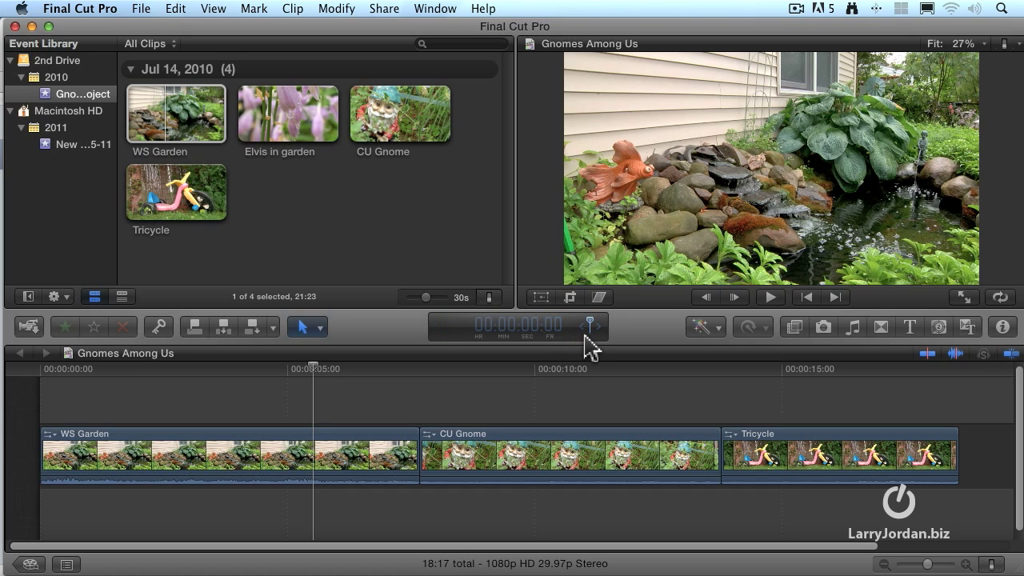
type("1500")
key("Return")
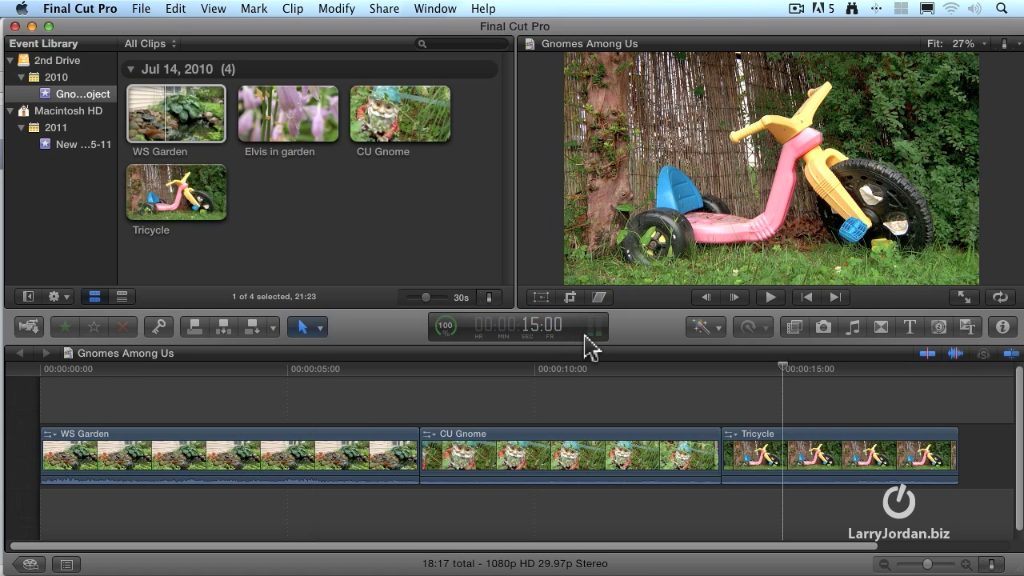
- Nudge the playhead with timecode offsets -20, -100 and +100, ending at 14:10
left_click(562, 338)
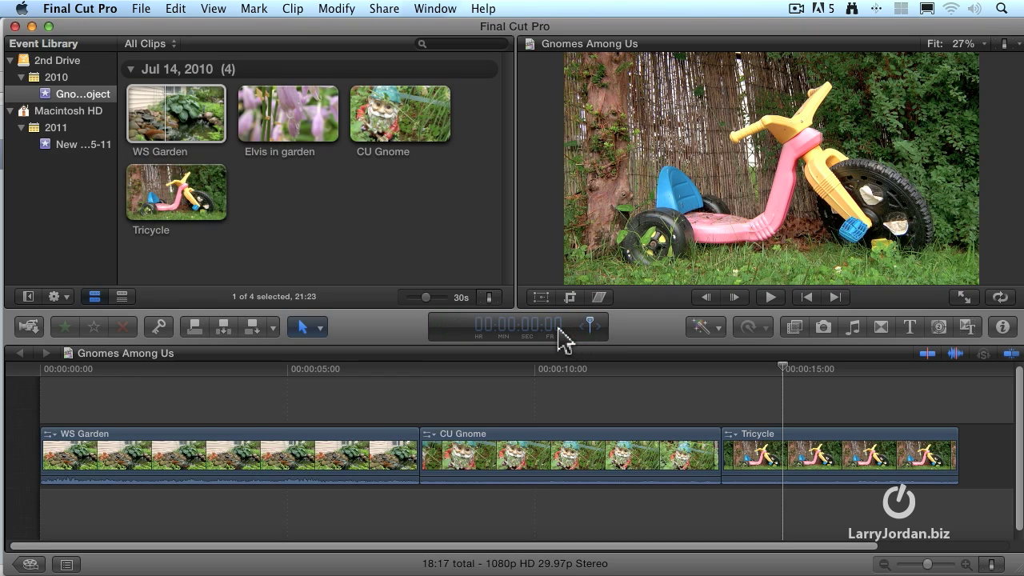
type("-20")
key("Return")
left_click(560, 330)
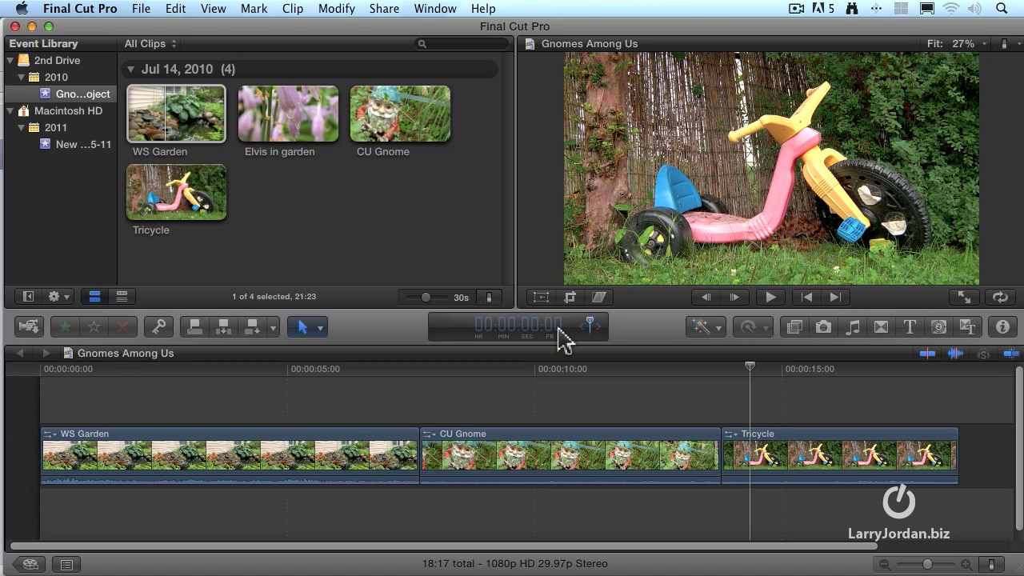
type("-100")
key("Return")
type("+")
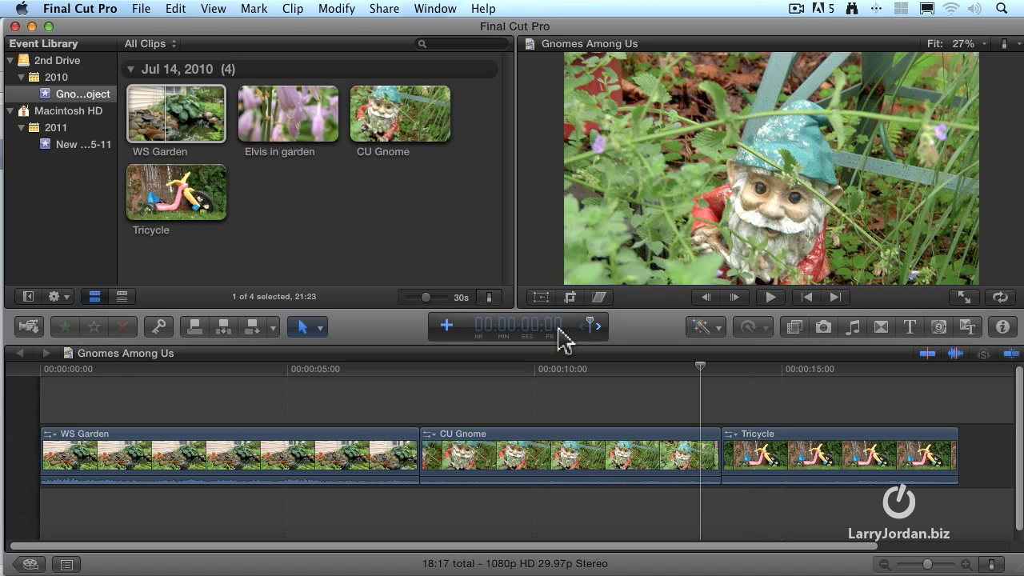
type("100")
key("Return")
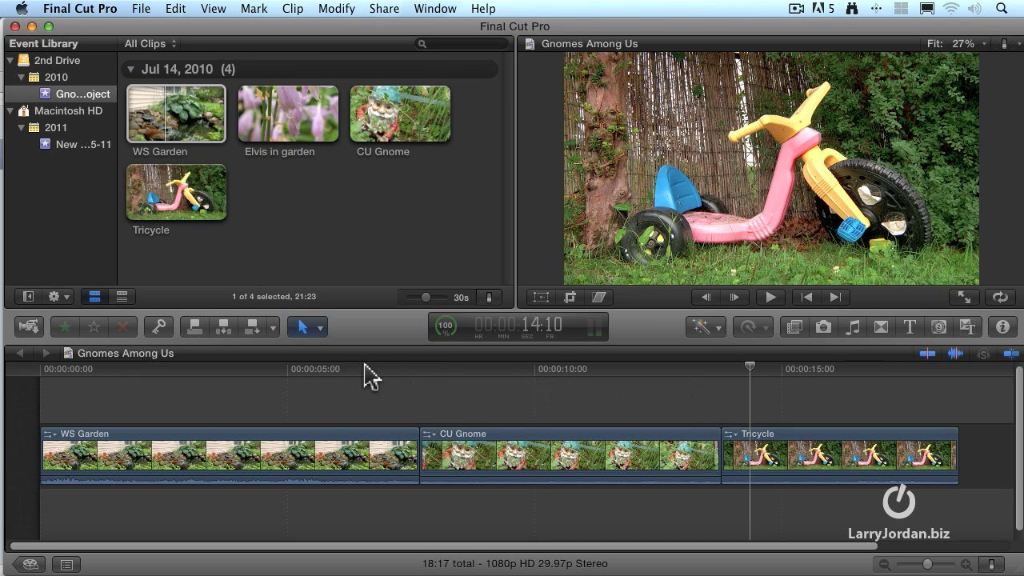
left_click(317, 328)
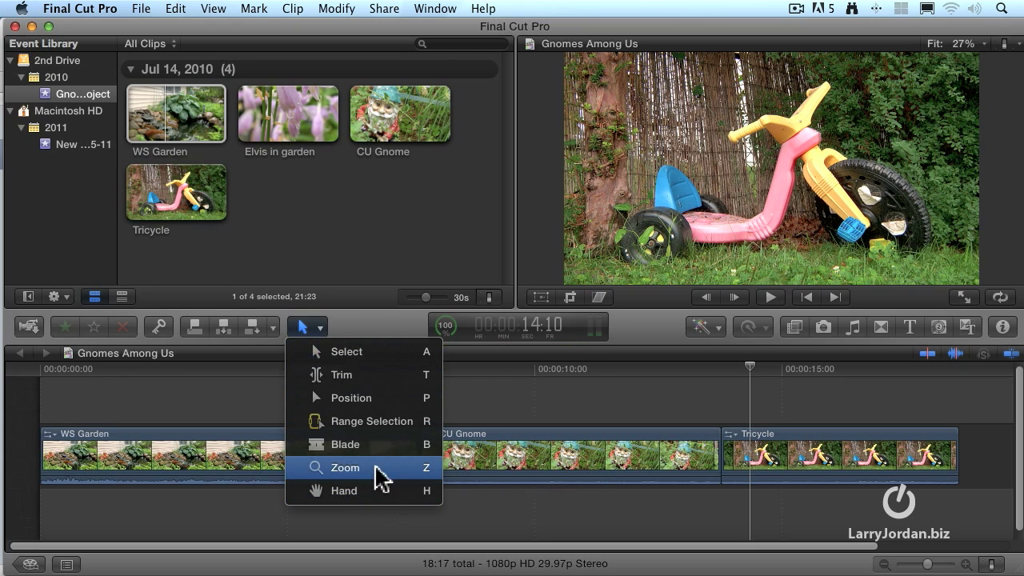
left_click(383, 359)
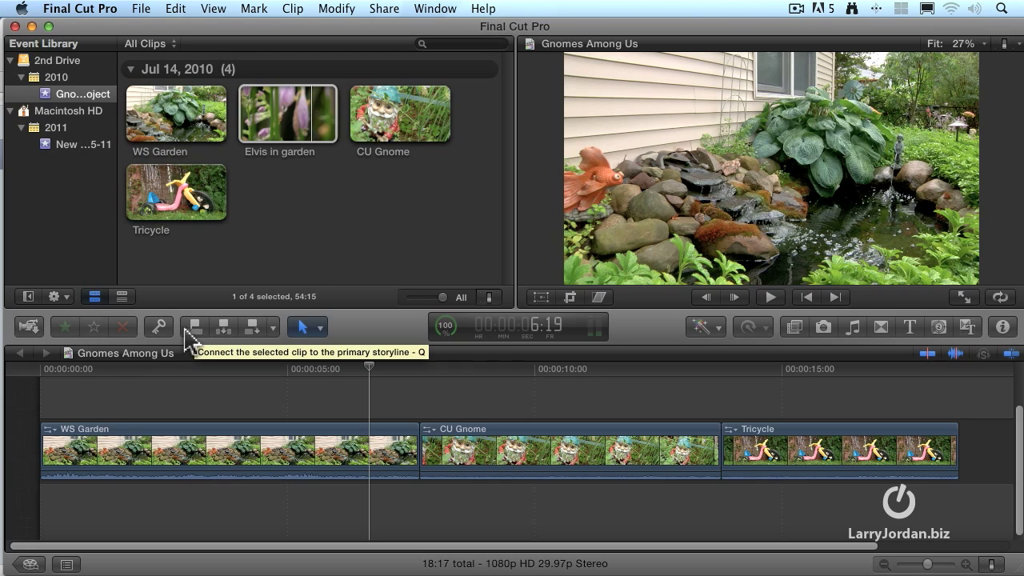
left_click(158, 330)
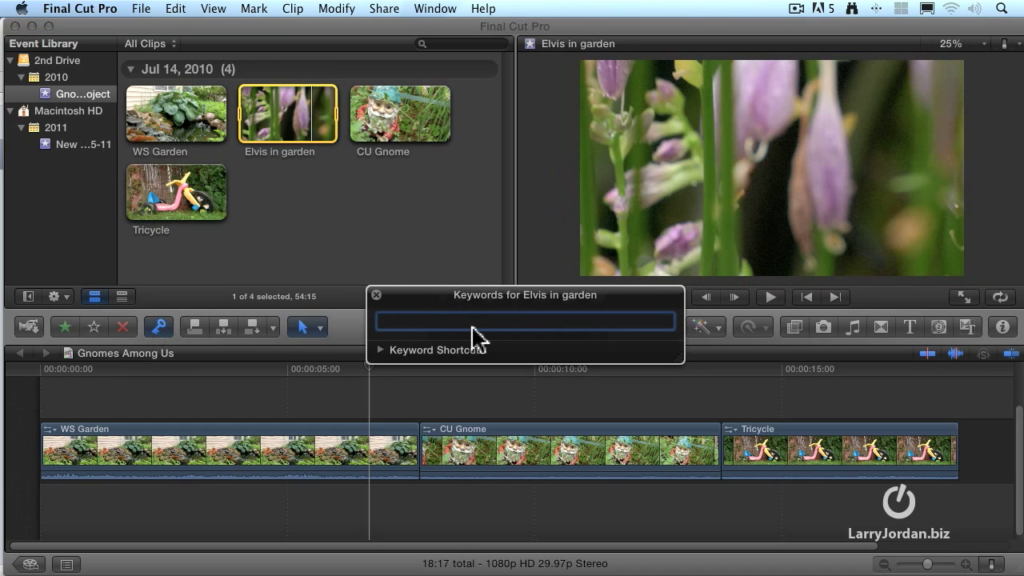
left_click(376, 294)
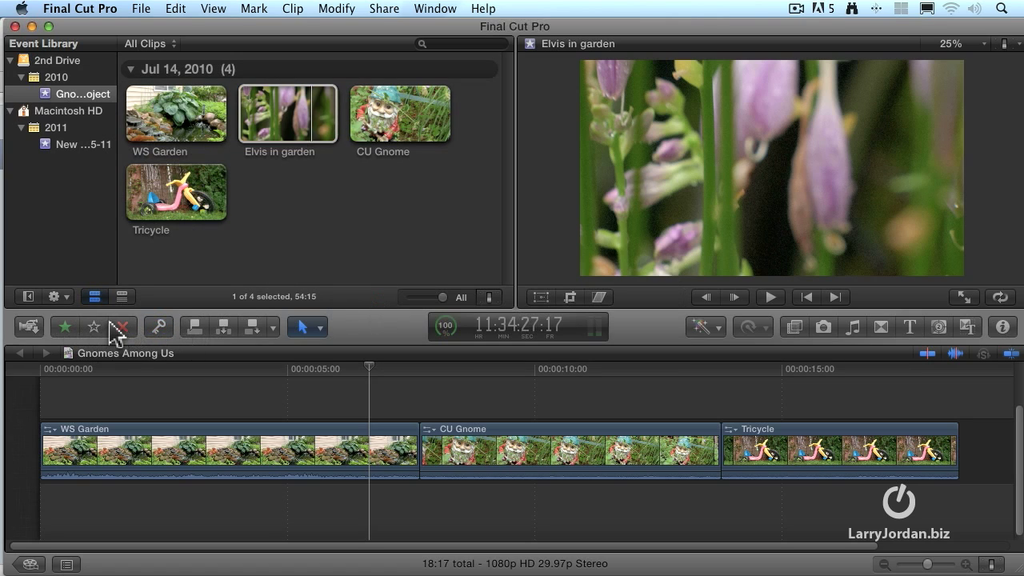
left_click(31, 329)
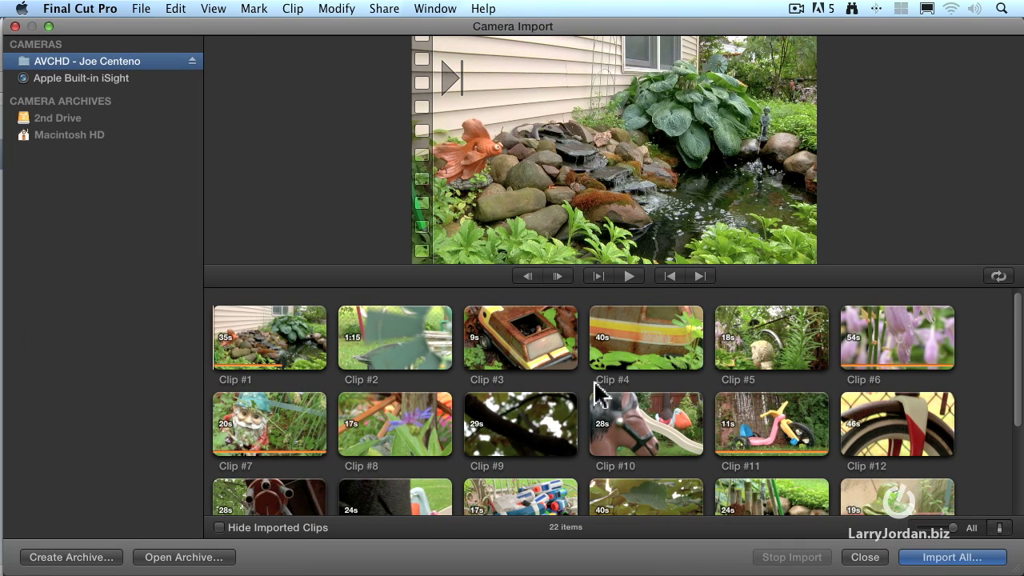
left_click(862, 558)
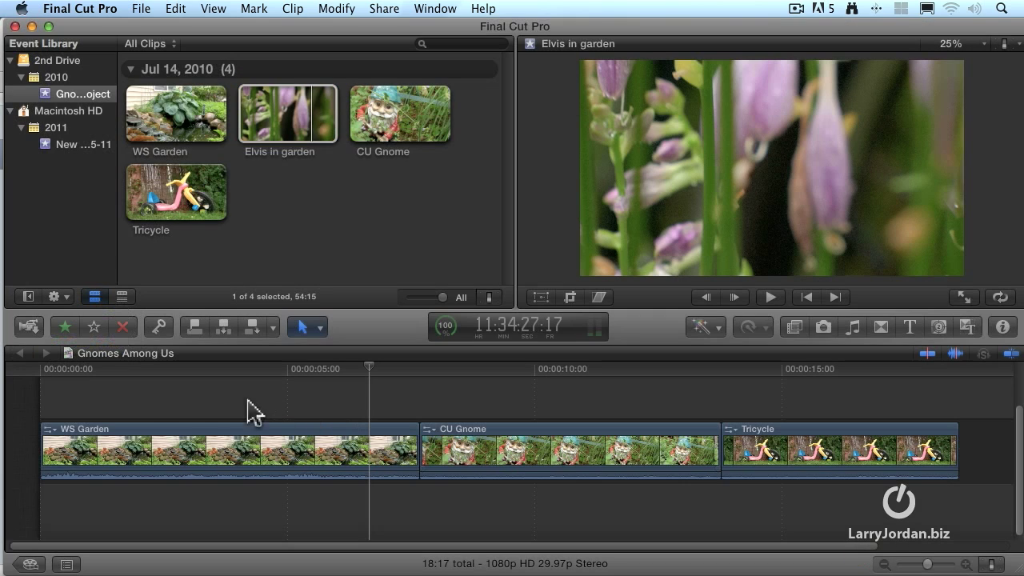
left_click(115, 411)
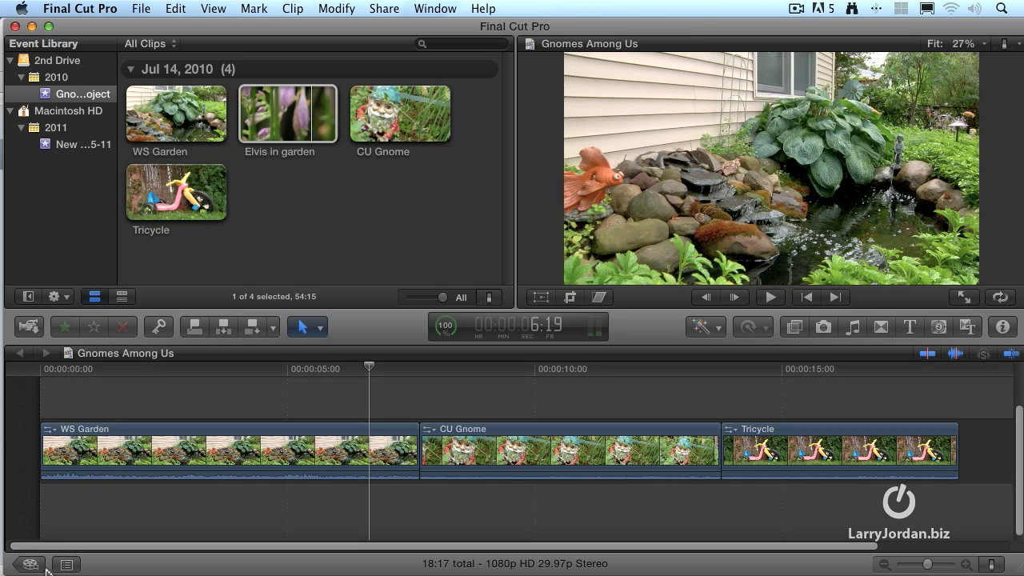
left_click(69, 562)
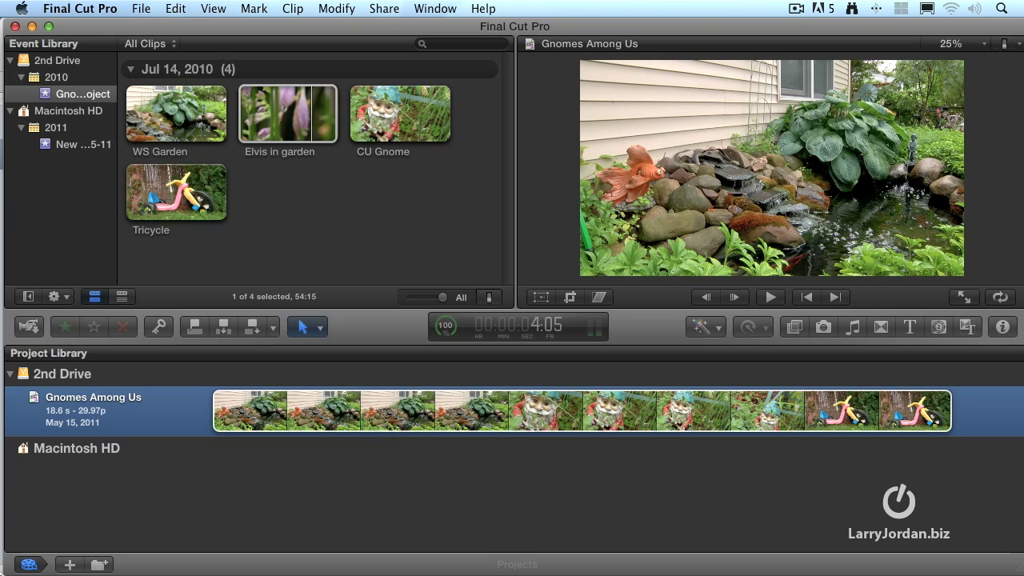
left_click(29, 565)
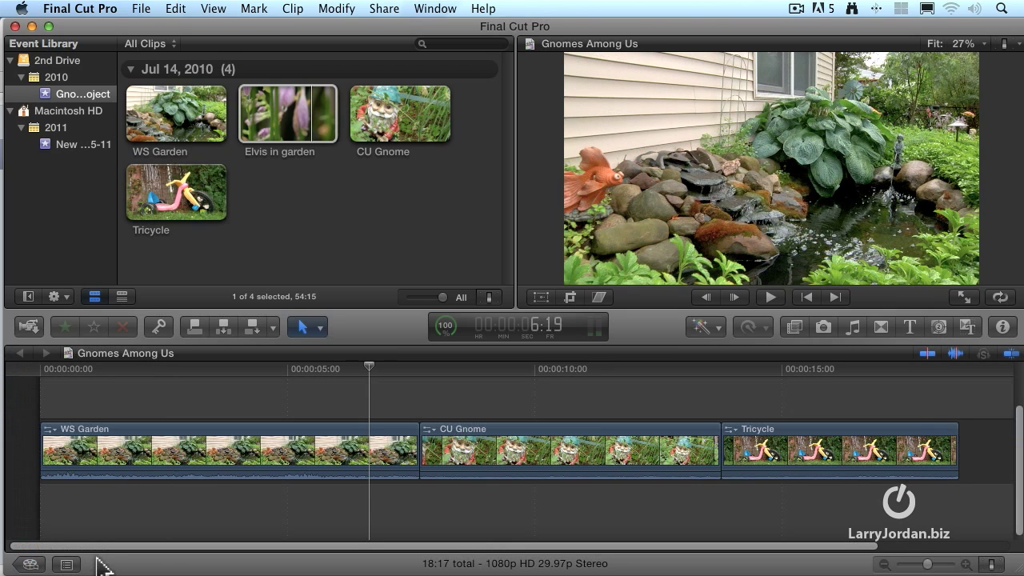
left_click(31, 566)
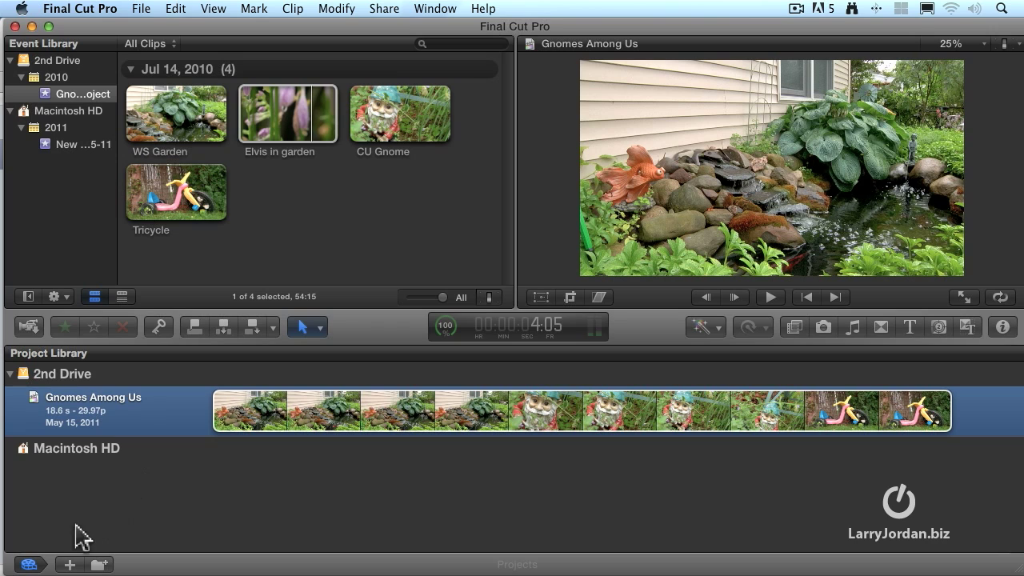
left_click(28, 565)
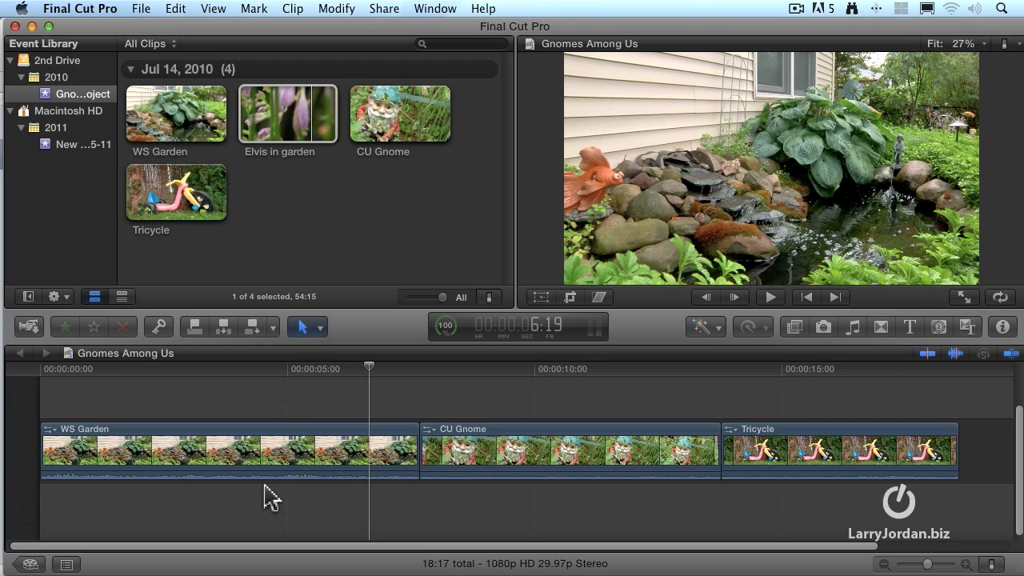
- Use the Timeline Index to jump to CU Gnome at 7:20, then select and deselect CU Gnome and Tricycle
left_click(67, 565)
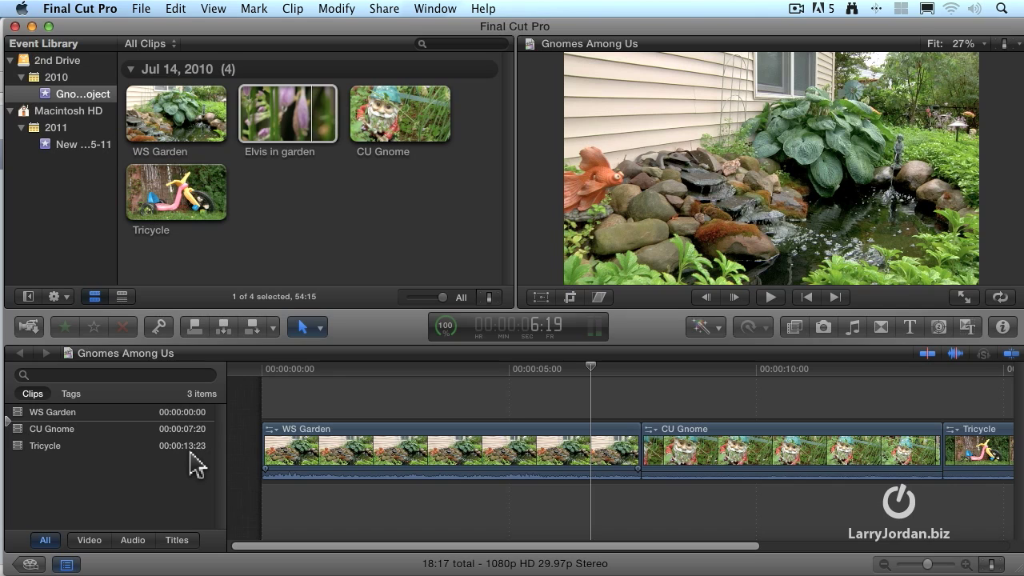
left_click(12, 431)
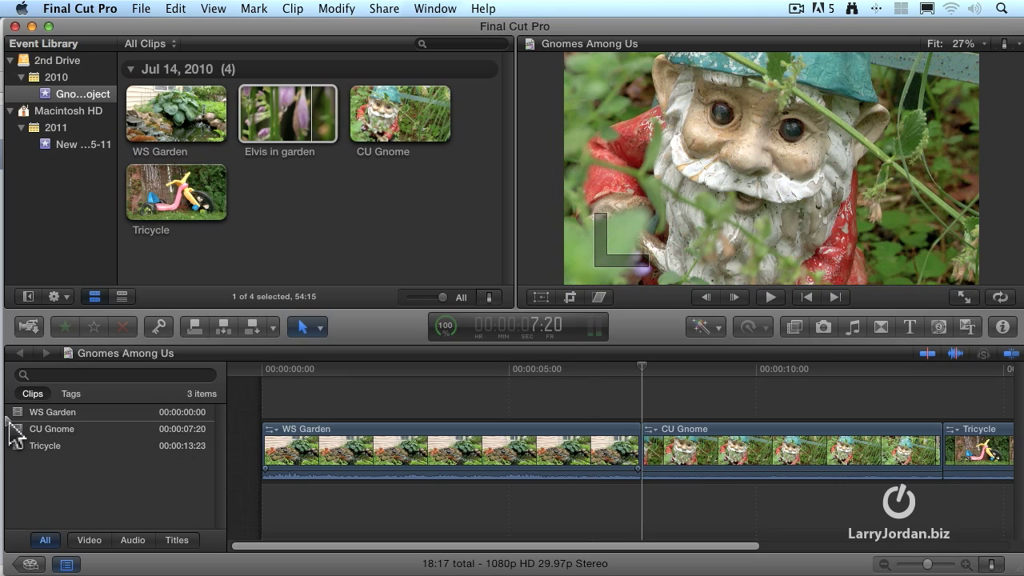
left_click(12, 430)
left_click(13, 445, "shift")
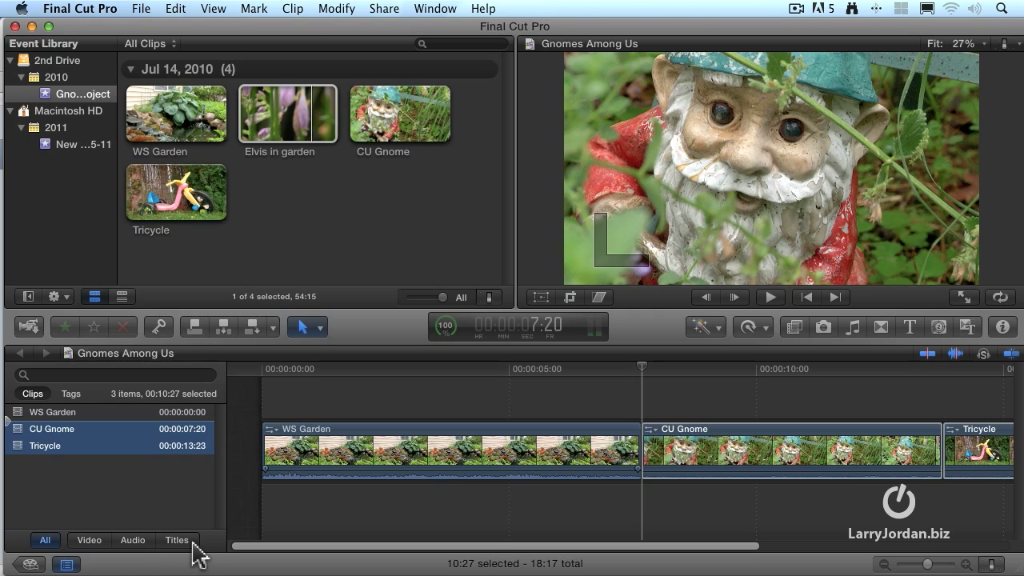
left_click(179, 507)
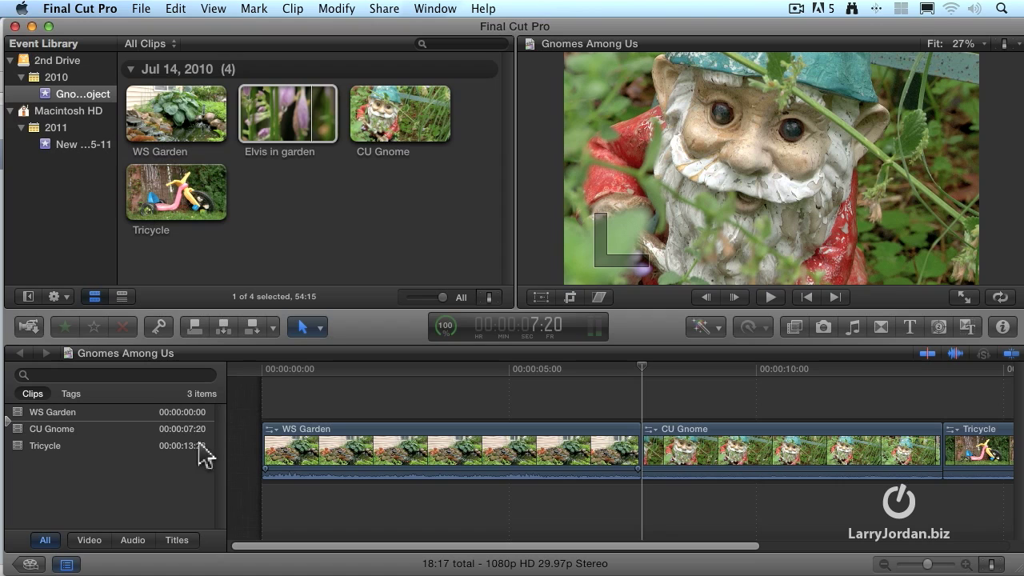
- Close the Timeline Index, zoom out, and cycle Clip Appearance settings ending on name bars only
left_click(66, 565)
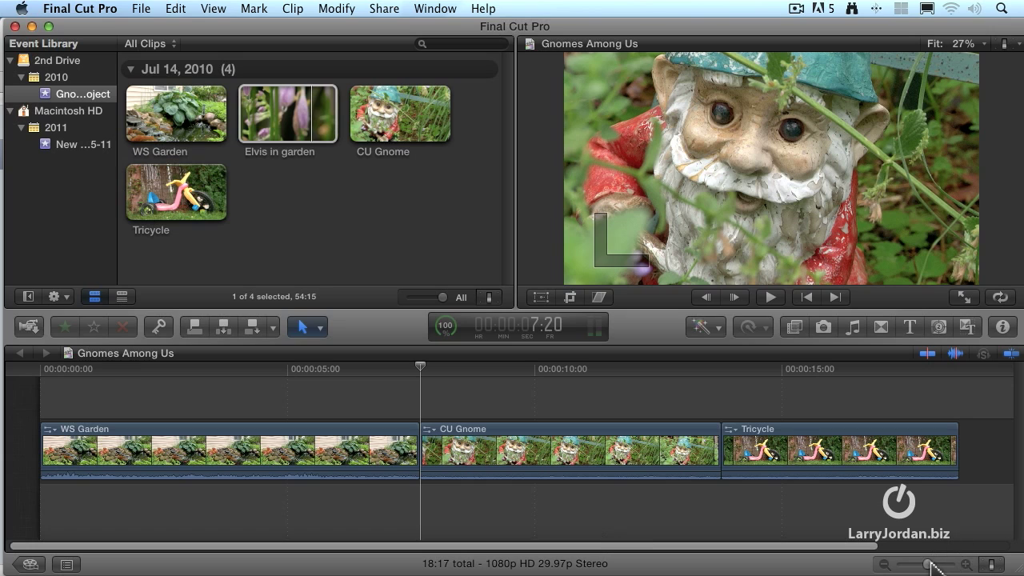
left_click_drag(927, 565, 922, 566)
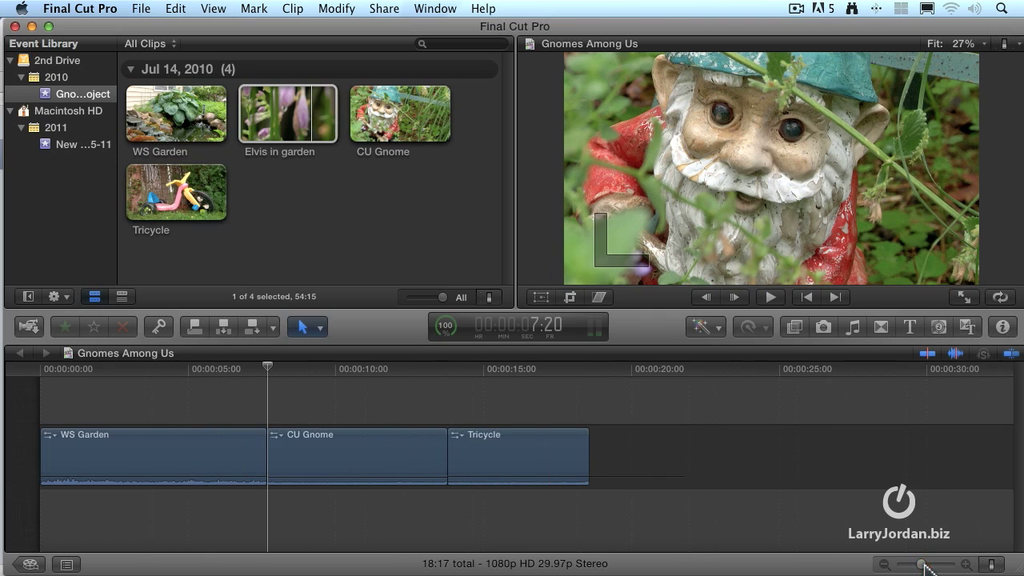
left_click(992, 565)
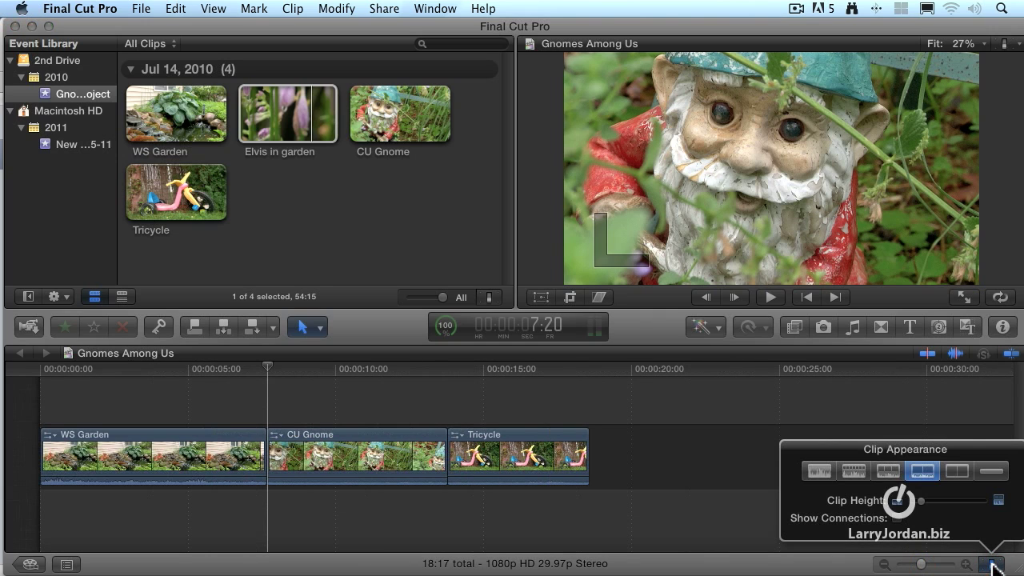
left_click(818, 472)
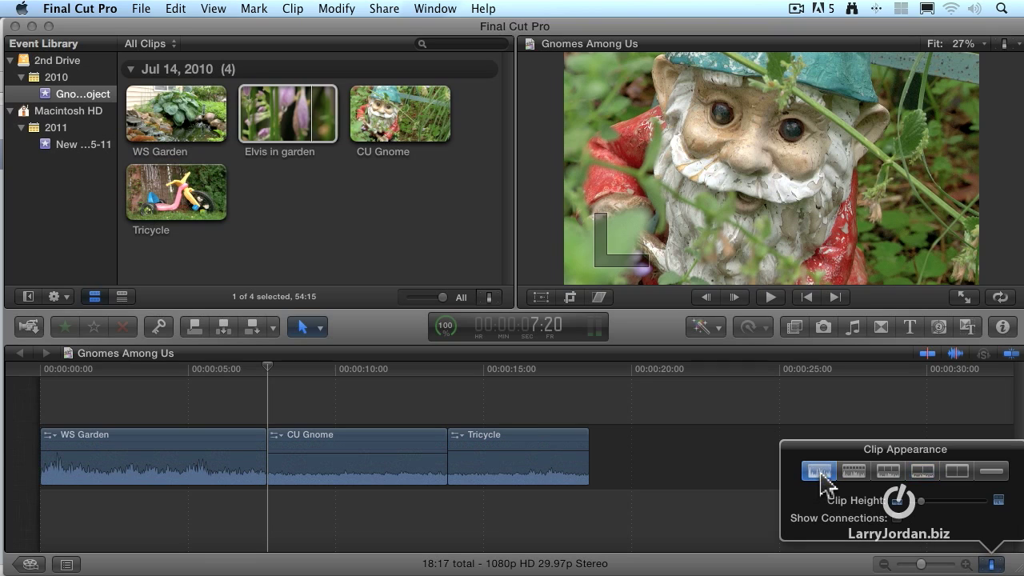
left_click(858, 474)
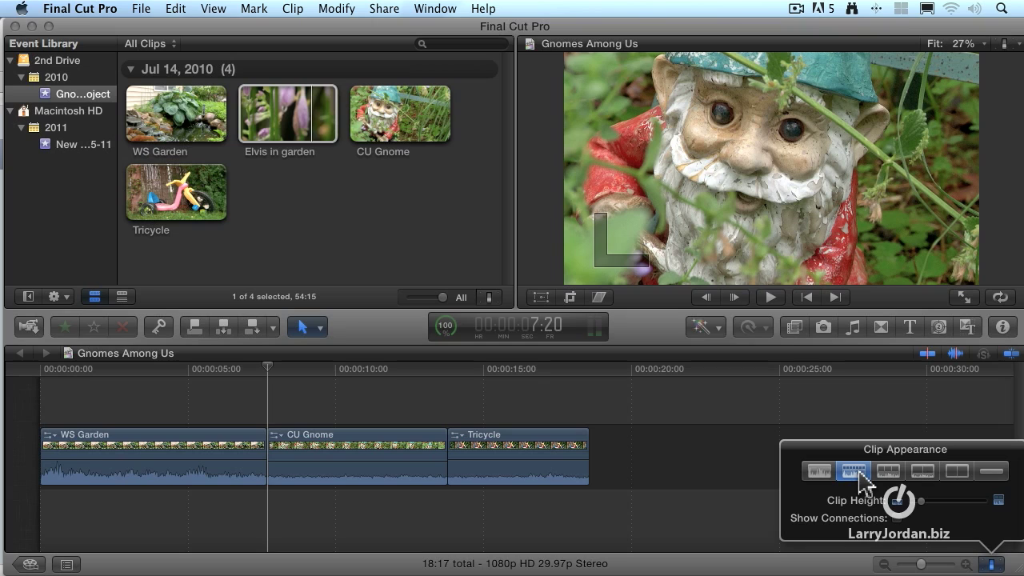
left_click(888, 474)
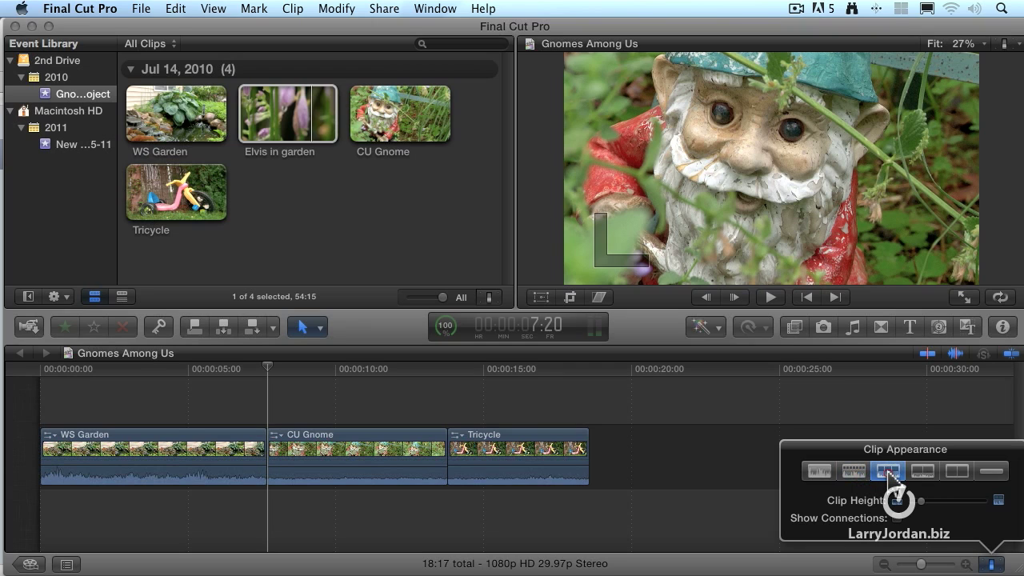
left_click(925, 472)
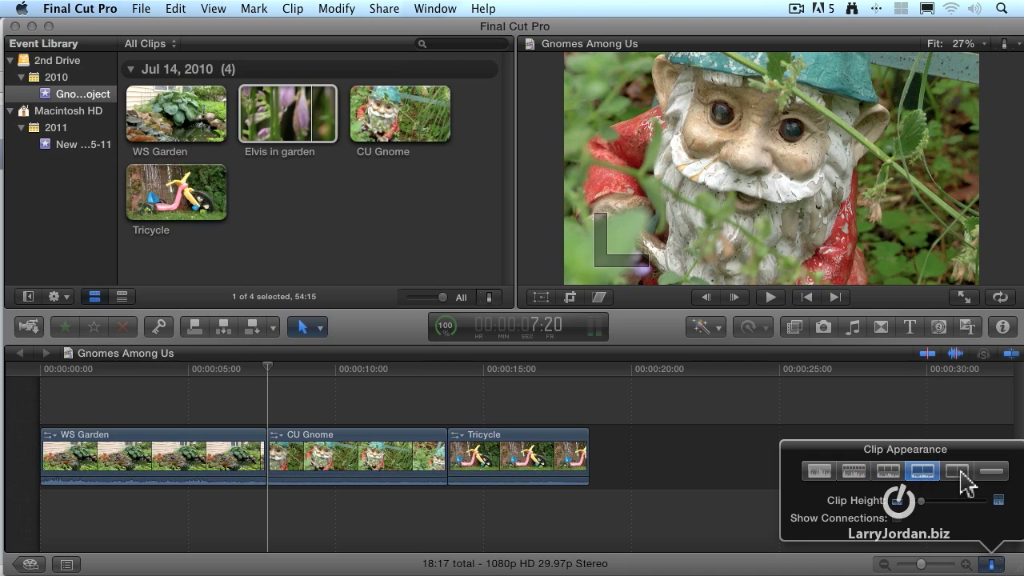
left_click(961, 474)
left_click(990, 472)
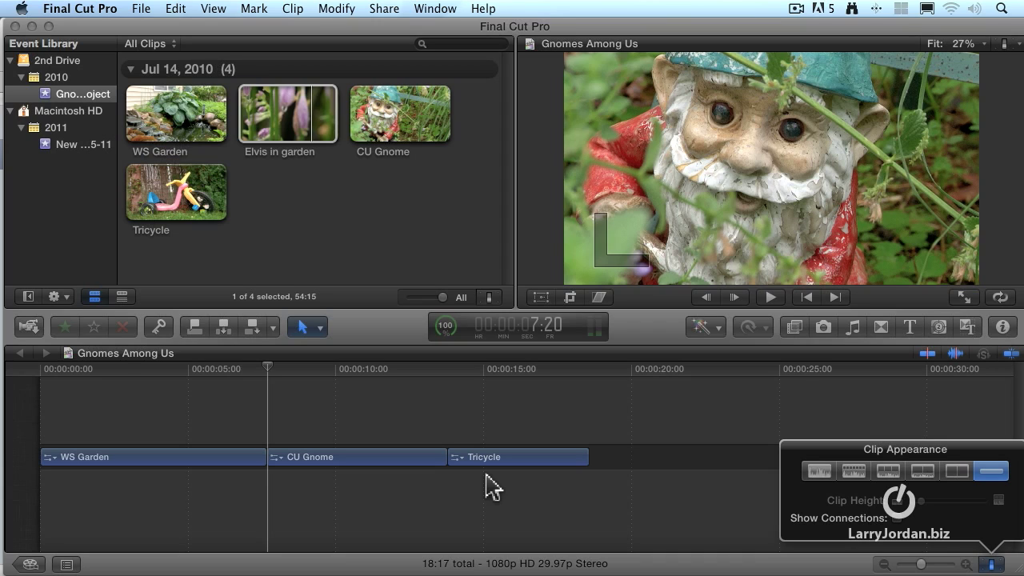
- Close the Clip Appearance popover, leaving WS Garden, CU Gnome and Tricycle as name bars
left_click(992, 565)
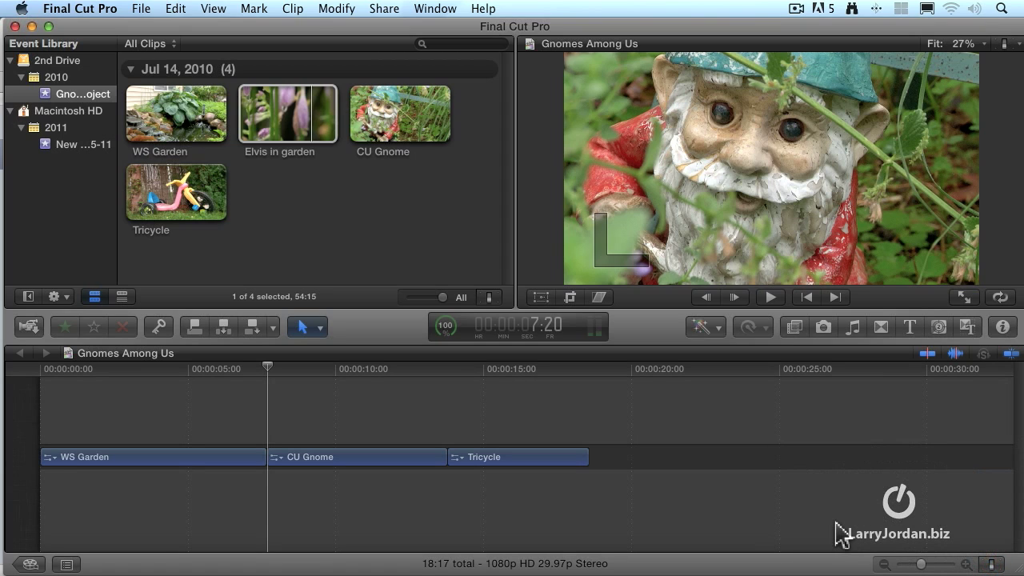